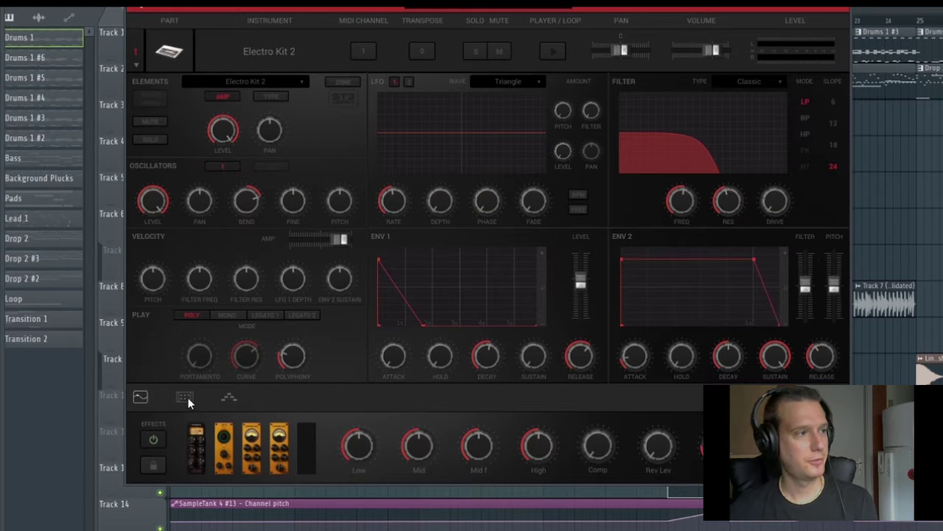
Step: Inspect the kick's SampleTank effects rack, Fruity Parametric EQ 2 and Fruity WaveShaper
{"action": "left_click", "coordinate": [188, 398]}
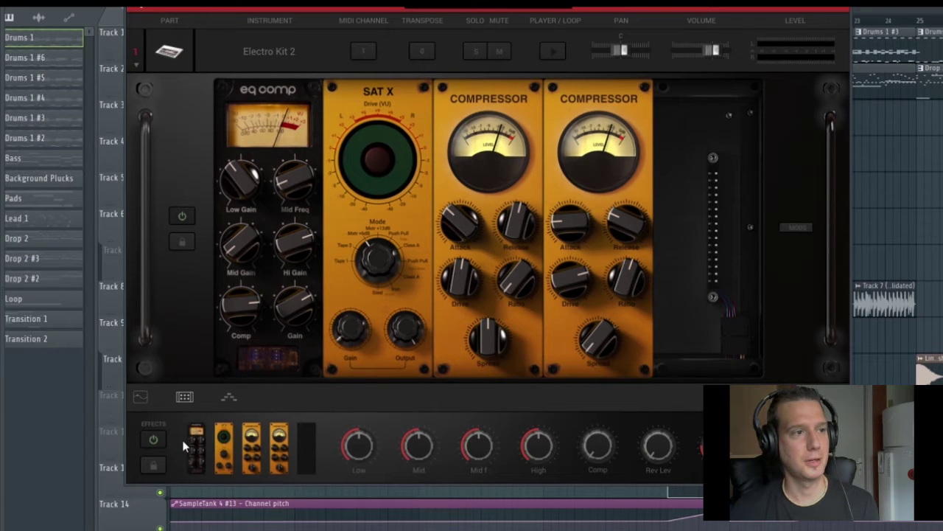
{"action": "left_click", "coordinate": [842, 3]}
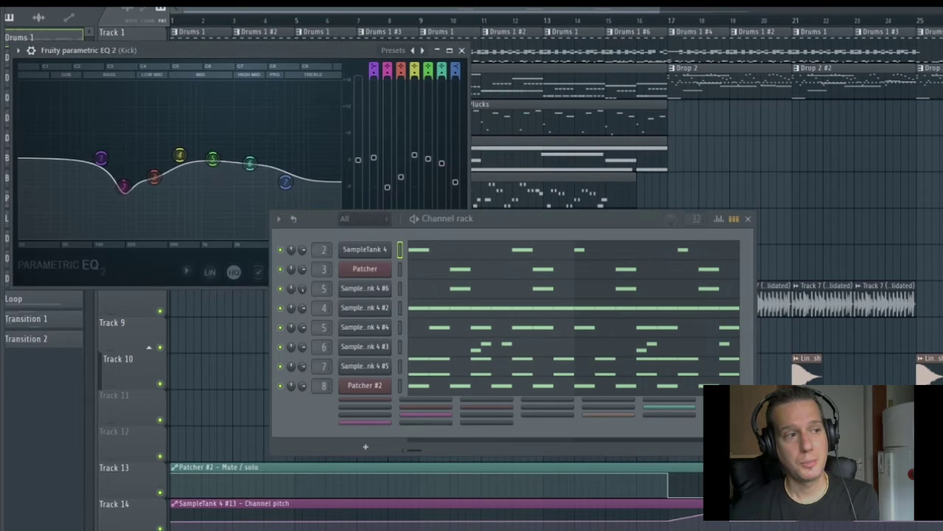
{"action": "key", "text": "Escape"}
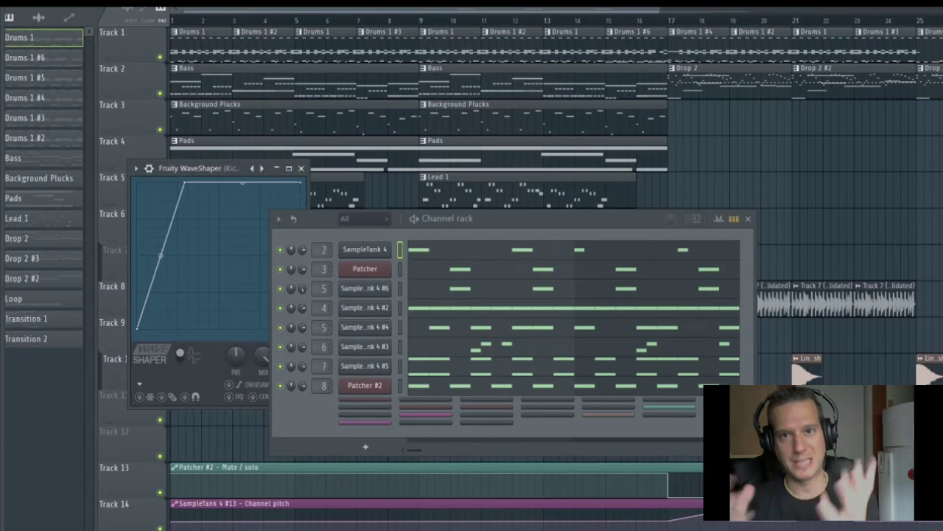
{"action": "key", "text": "Escape"}
Step: Audition the snare Patcher channel soloed together with the SampleTank 4 #6 layer, and restore all channels
{"action": "left_click", "coordinate": [302, 288]}
{"action": "key", "text": "space"}
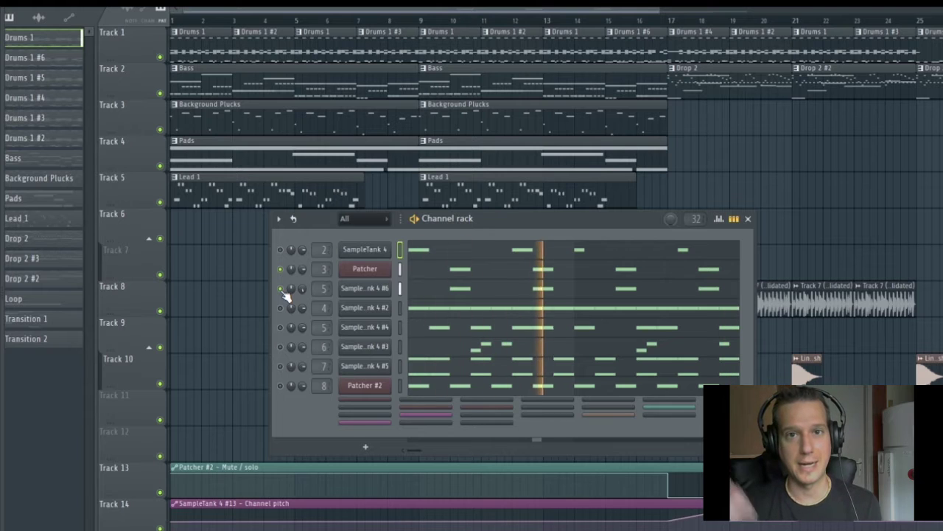
{"action": "right_click", "coordinate": [280, 270]}
{"action": "left_click", "coordinate": [295, 279]}
{"action": "key", "text": "space"}
Step: Open the snare Patcher's map and inspect the effects rack of its uppermost SampleTank 4 layer
{"action": "left_click", "coordinate": [365, 269]}
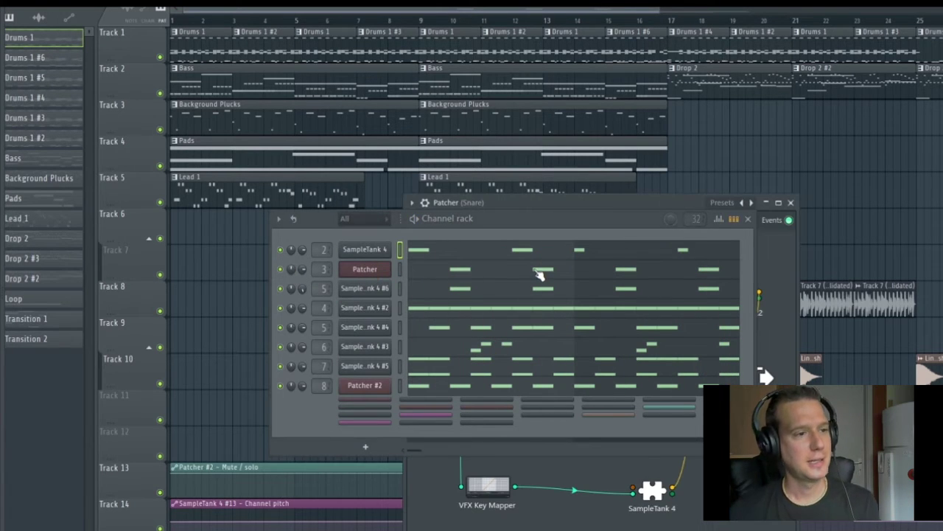
{"action": "left_click", "coordinate": [747, 219]}
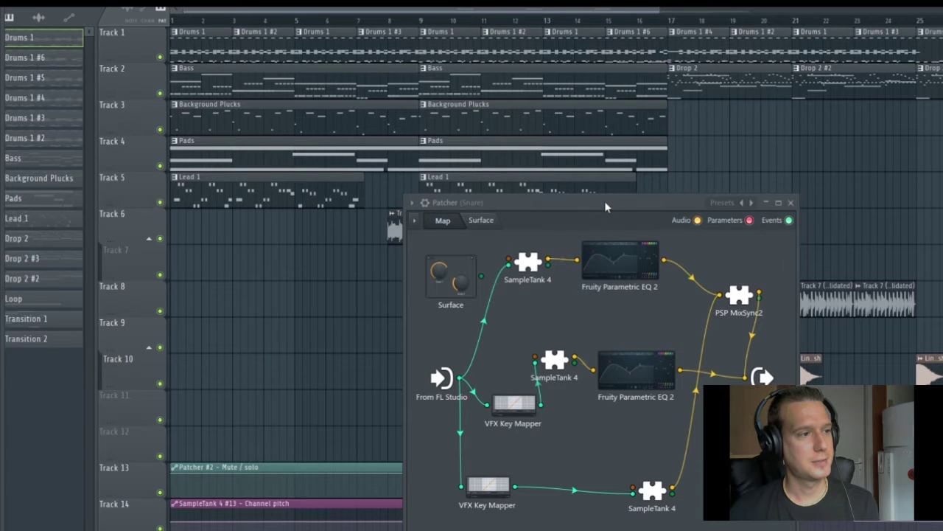
{"action": "left_click_drag", "start_coordinate": [605, 206], "coordinate": [473, 128]}
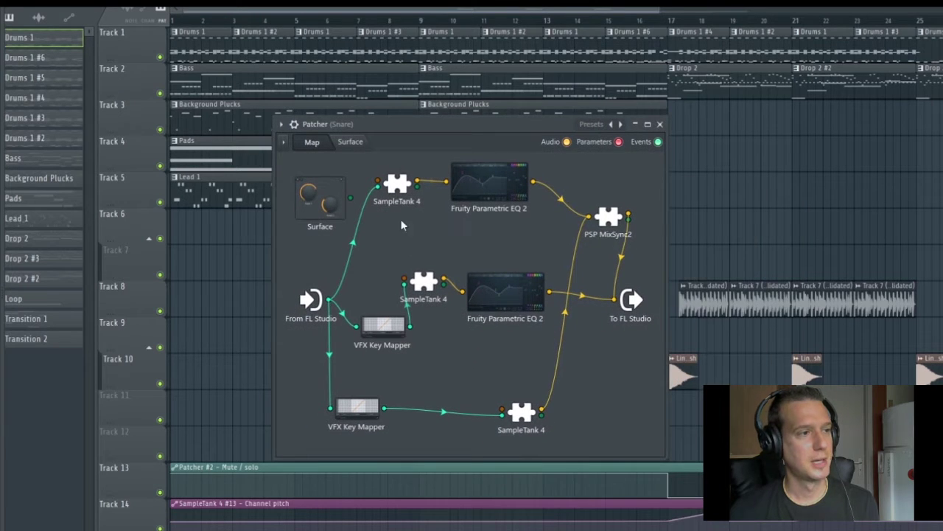
{"action": "double_click", "coordinate": [402, 188]}
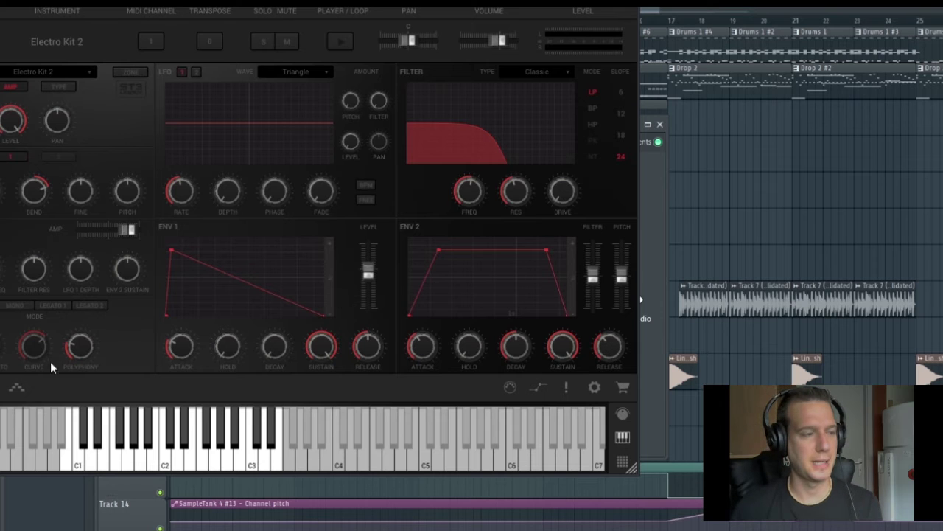
{"action": "left_click", "coordinate": [1, 387]}
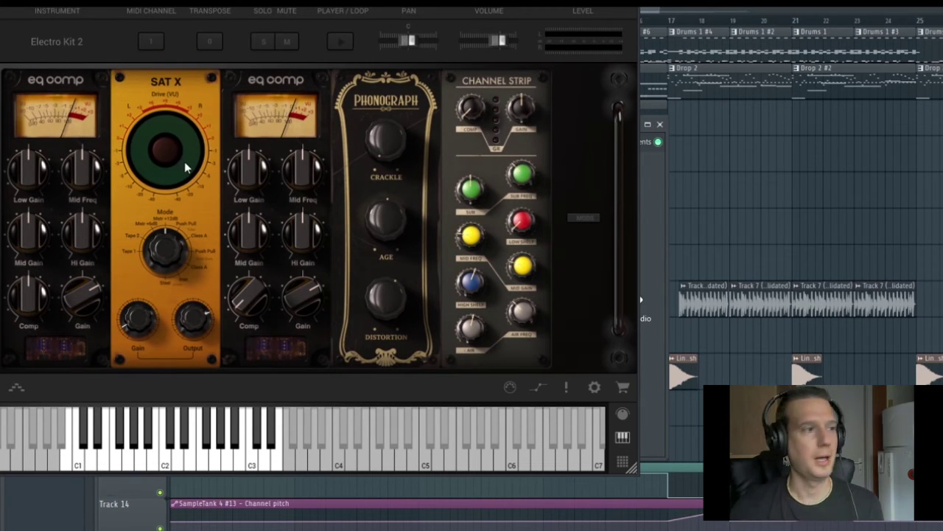
{"action": "left_click", "coordinate": [641, 300]}
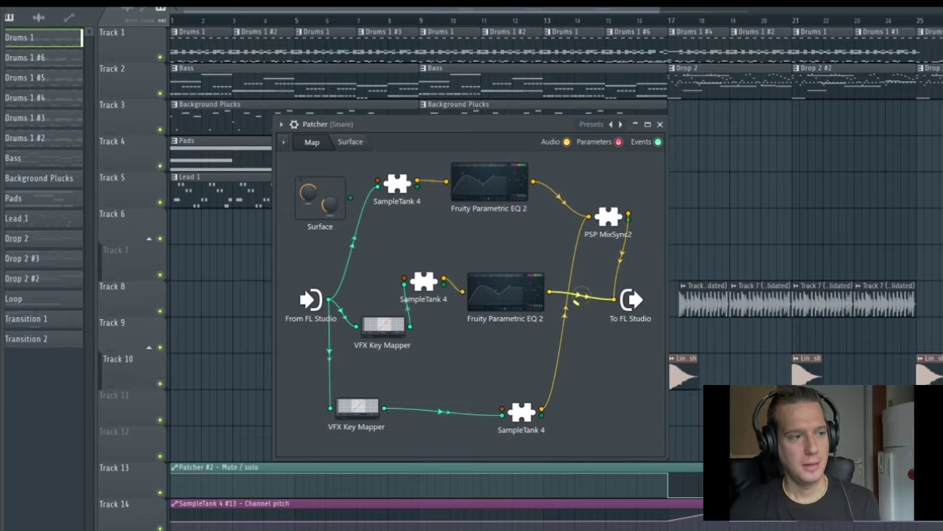
Step: Audition a low key on the snare Patcher's middle SampleTank 4 layer and inspect its effects rack
{"action": "double_click", "coordinate": [428, 286]}
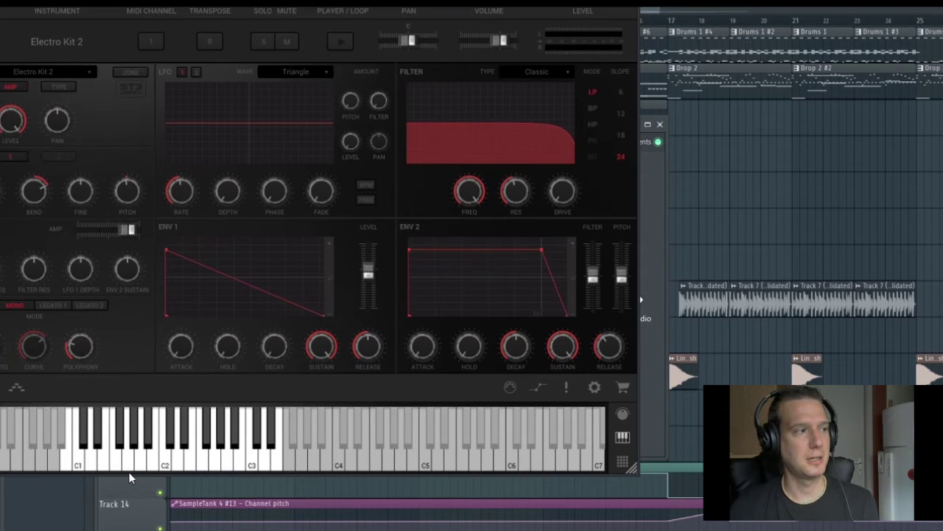
{"action": "left_click", "coordinate": [106, 470]}
{"action": "left_click", "coordinate": [105, 470]}
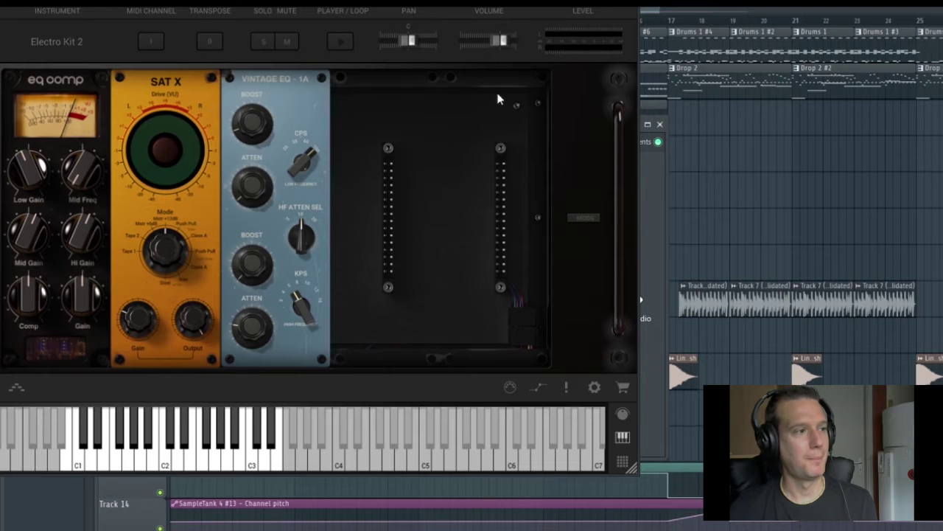
{"action": "left_click", "coordinate": [640, 299]}
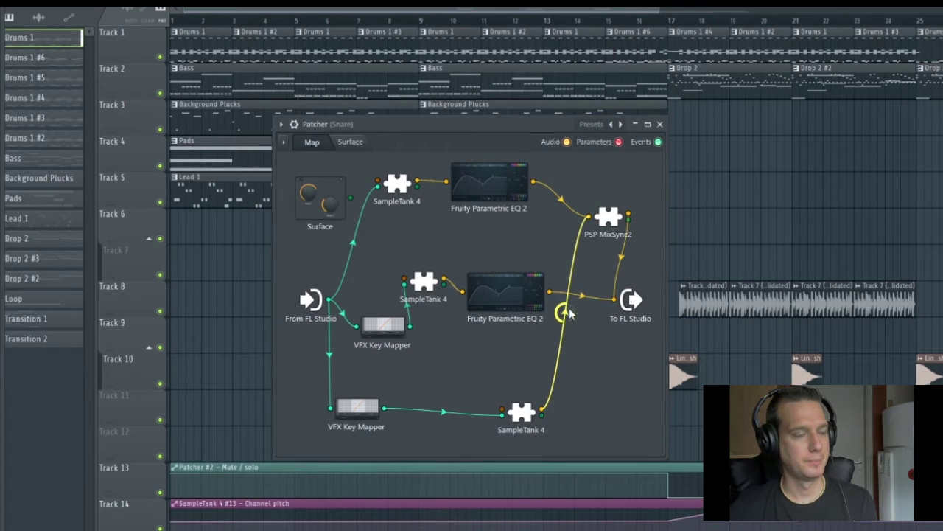
Step: Check the snare's LFOTool curve and the instrument settings of the SampleTank 4 #6 channel
{"action": "left_click", "coordinate": [660, 124]}
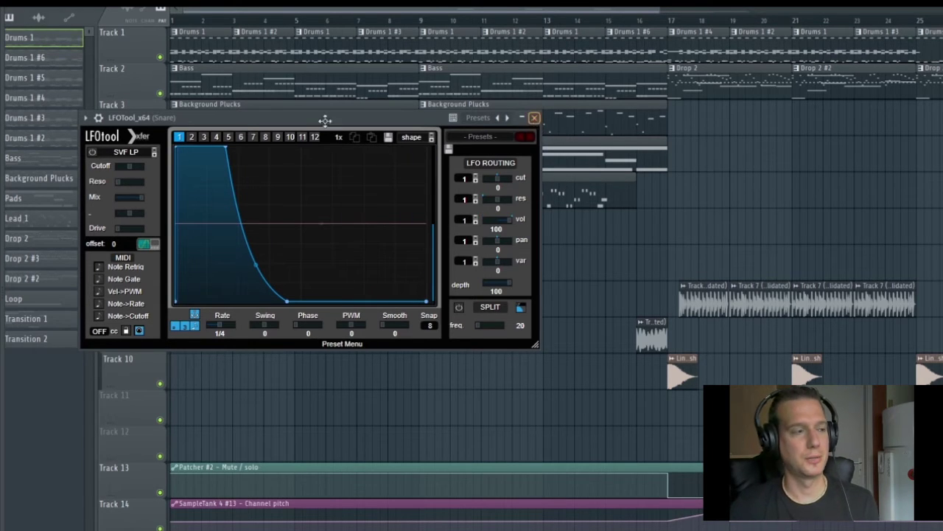
{"action": "left_click", "coordinate": [534, 117]}
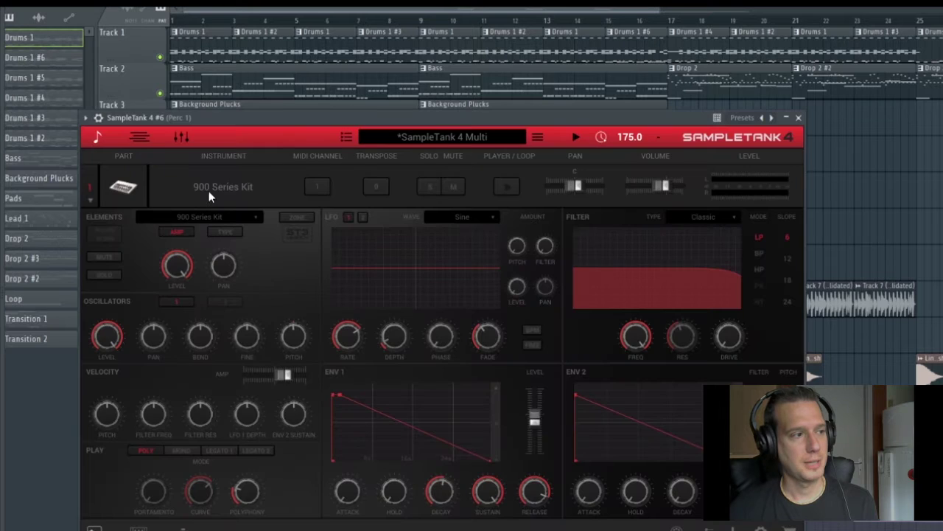
{"action": "left_click_drag", "start_coordinate": [278, 116], "coordinate": [278, 66]}
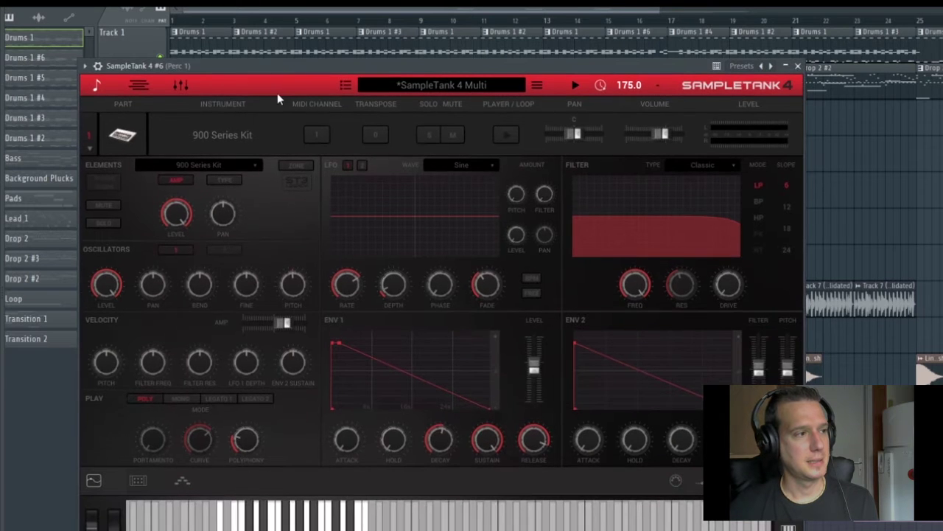
{"action": "left_click", "coordinate": [798, 67]}
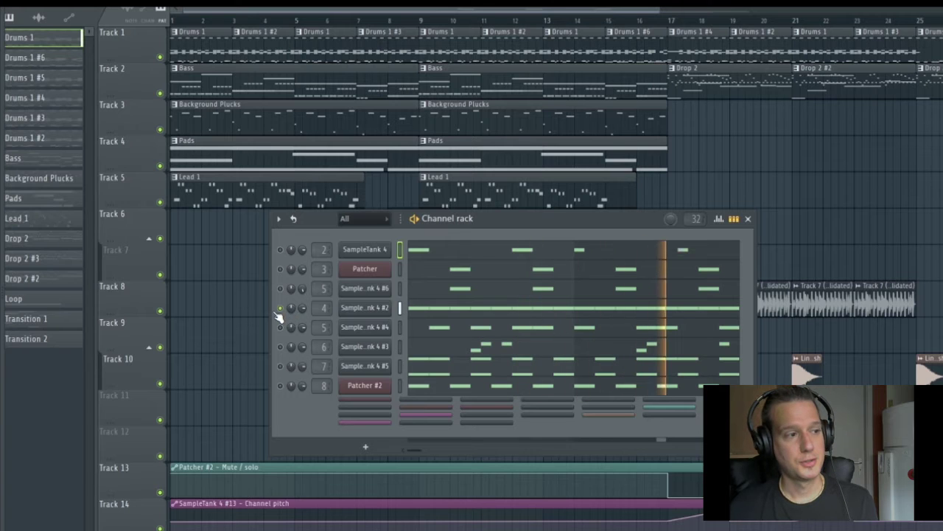
Step: Audition the SampleTank 4 #2 hats channel in solo and review the instruments loaded in it
{"action": "right_click", "coordinate": [280, 310]}
{"action": "key", "text": "Escape"}
{"action": "left_click", "coordinate": [364, 308]}
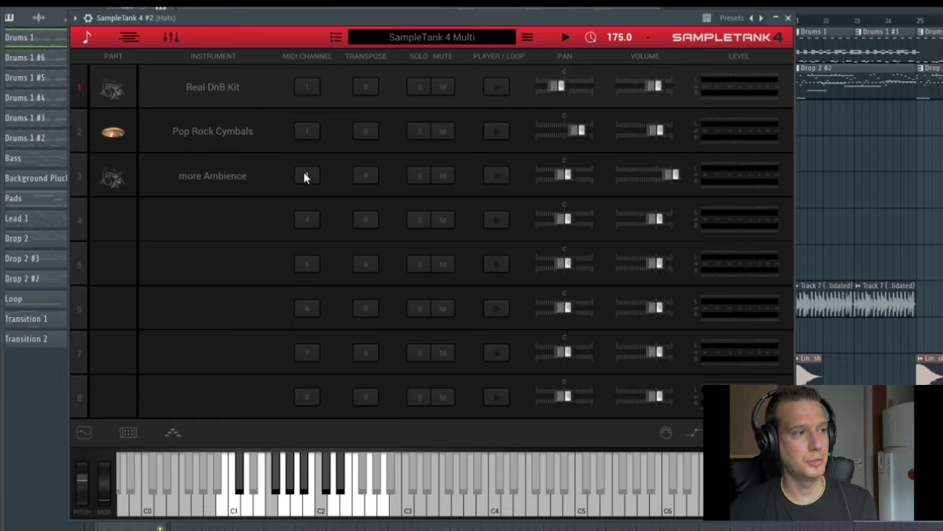
{"action": "left_click", "coordinate": [789, 19]}
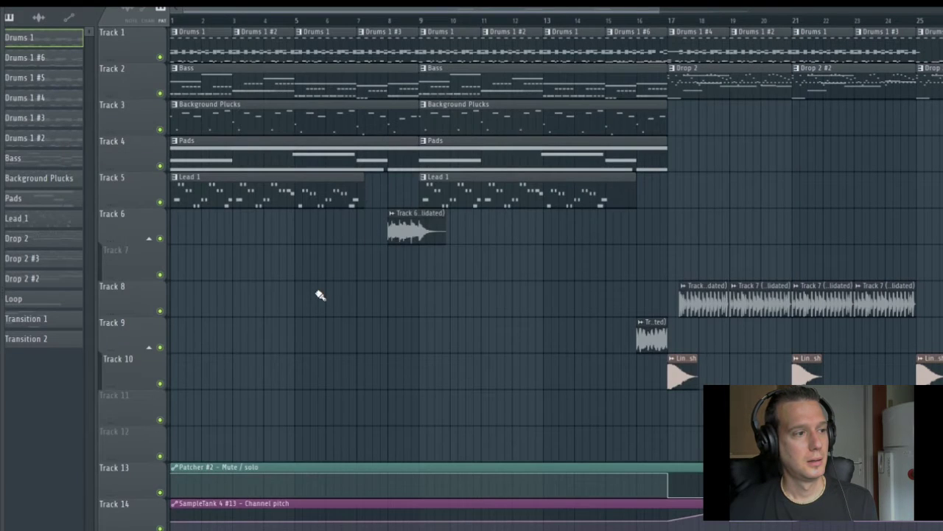
Step: Audition the SampleTank 4 #4 percussion channel in solo and inspect its instrument editing settings
{"action": "key", "text": "F6"}
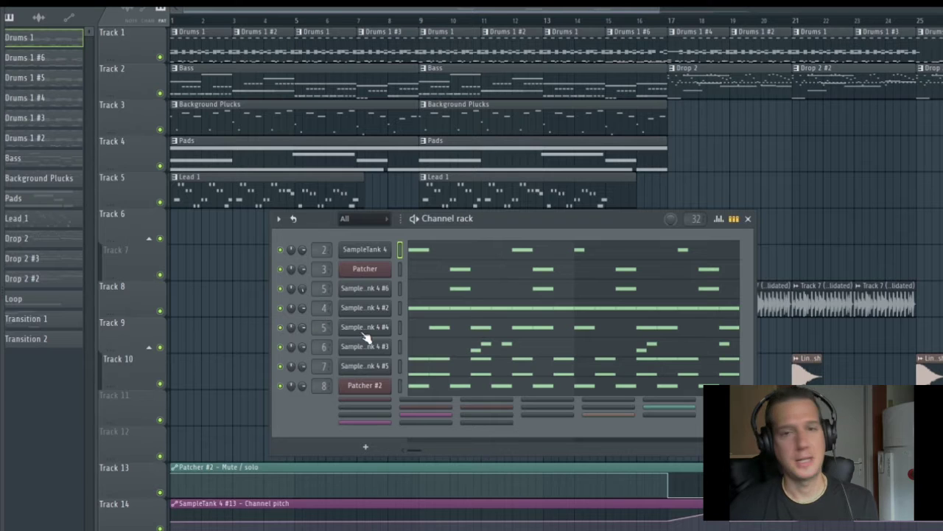
{"action": "key", "text": "space"}
{"action": "right_click", "coordinate": [281, 327]}
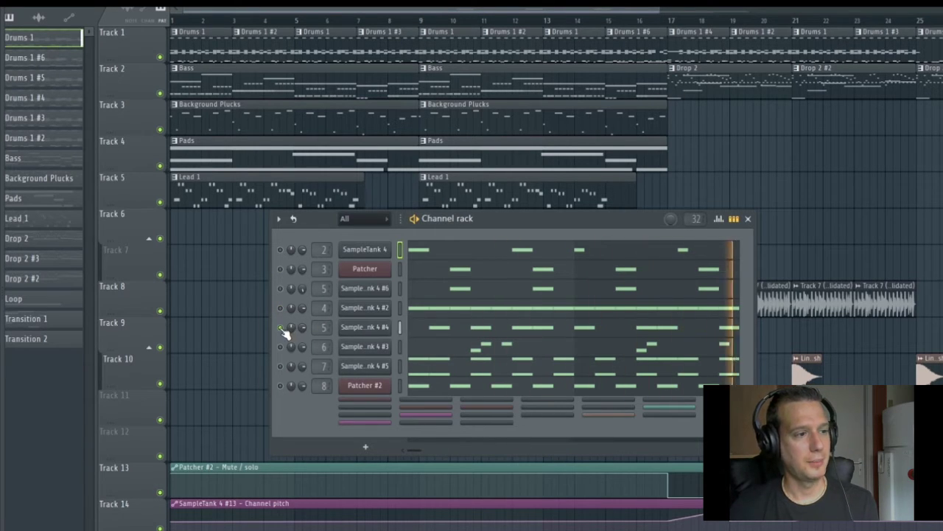
{"action": "key", "text": "space"}
{"action": "right_click", "coordinate": [282, 331]}
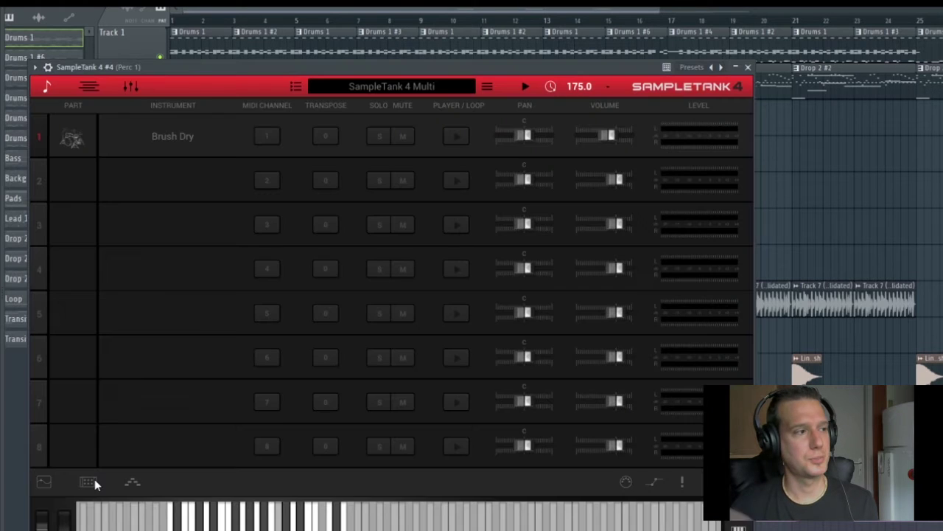
{"action": "left_click", "coordinate": [42, 483]}
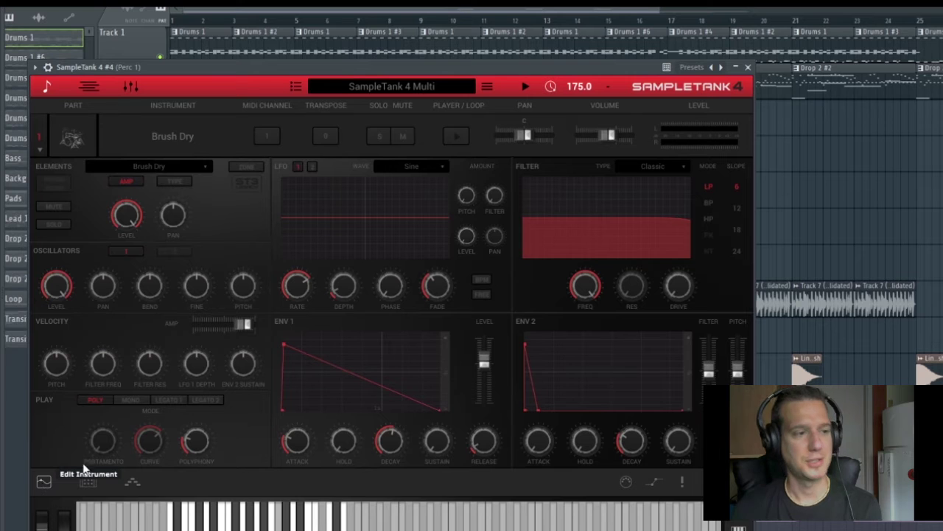
{"action": "left_click", "coordinate": [748, 68]}
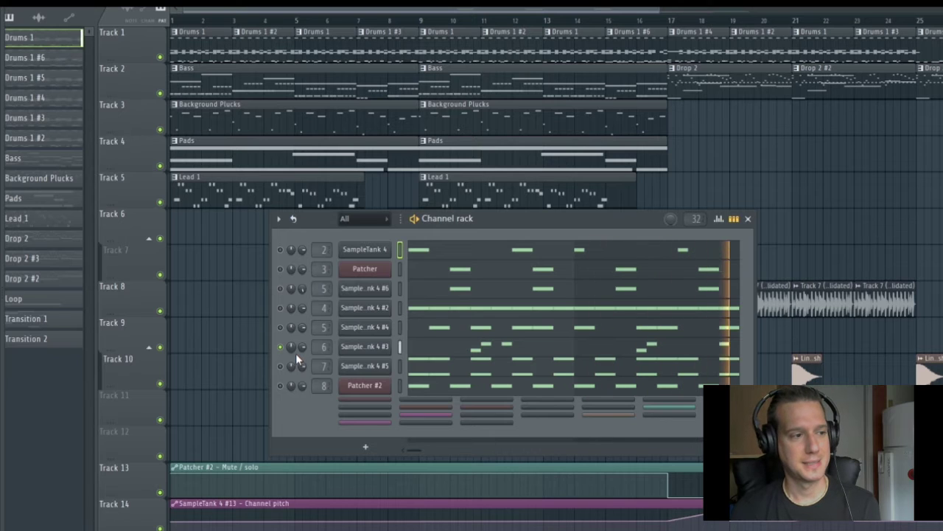
Step: Audition the SampleTank 4 #3 percussion channel in solo, unmute the others and check its loaded instrument
{"action": "right_click", "coordinate": [281, 348]}
{"action": "left_click", "coordinate": [288, 353]}
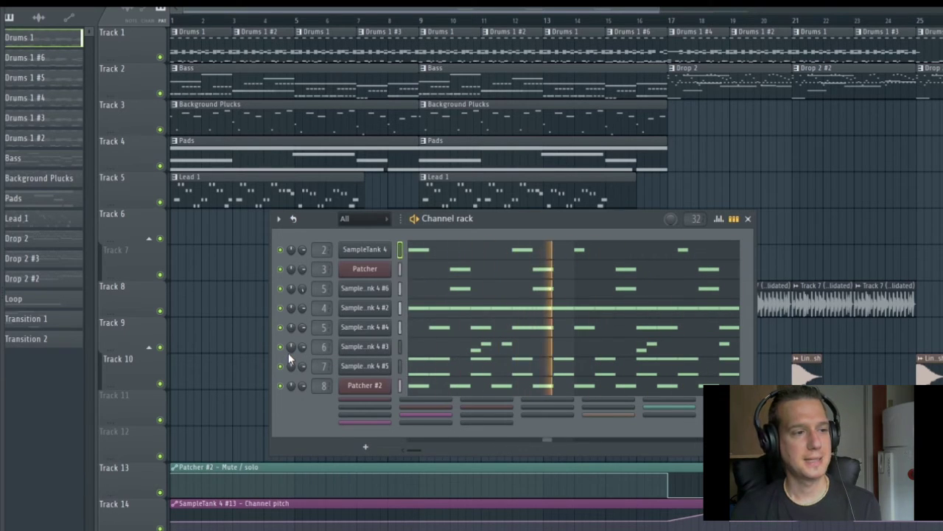
{"action": "key", "text": "space"}
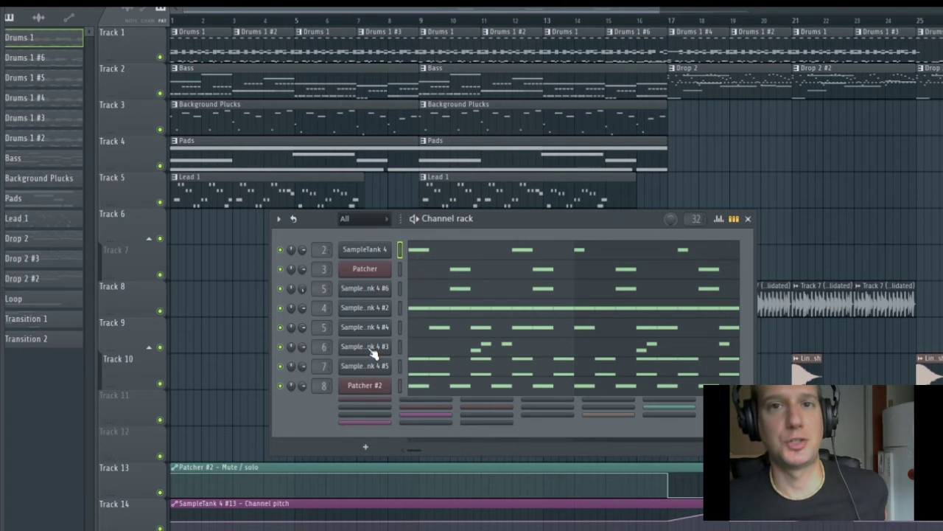
{"action": "left_click", "coordinate": [366, 347]}
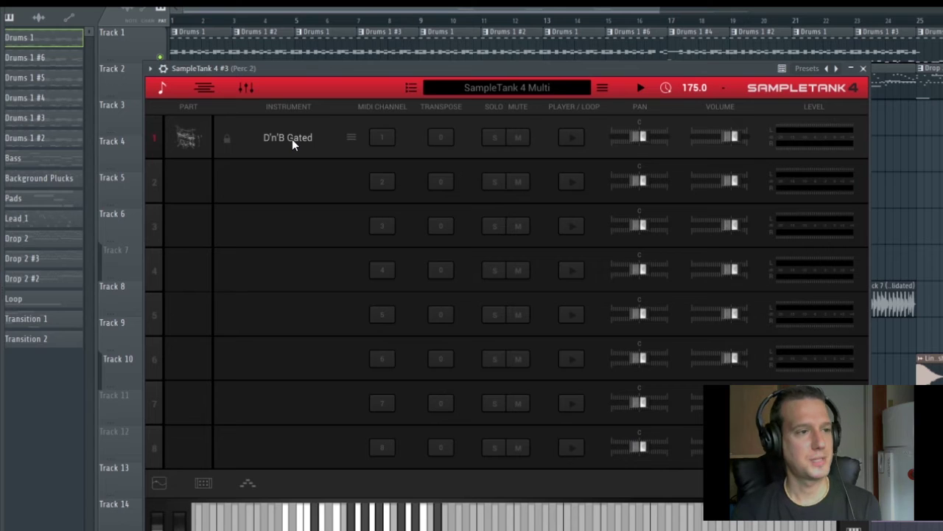
{"action": "left_click", "coordinate": [863, 69]}
Step: Audition the SampleTank 4 #5 percussion channel in solo, unmute the others and check its loaded instrument
{"action": "key", "text": "F6"}
{"action": "key", "text": "space"}
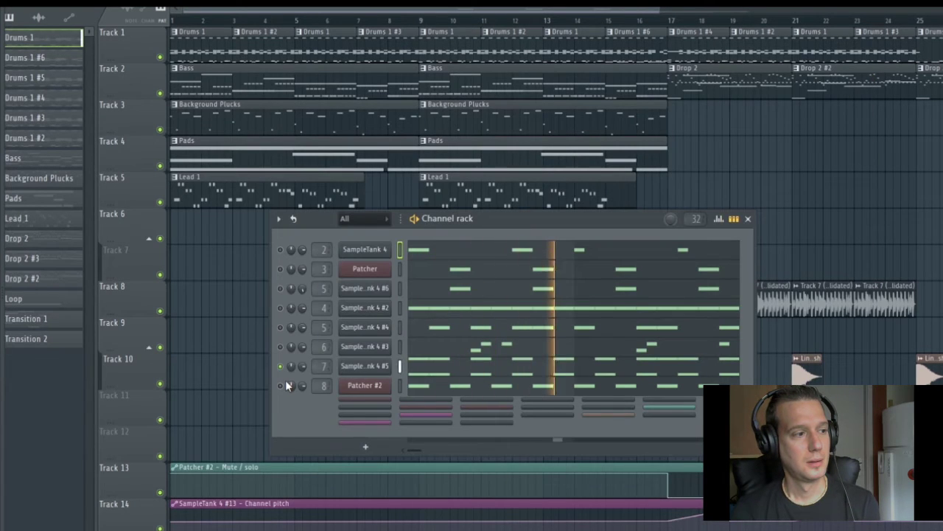
{"action": "key", "text": "space"}
{"action": "right_click", "coordinate": [284, 373]}
{"action": "left_click", "coordinate": [289, 384]}
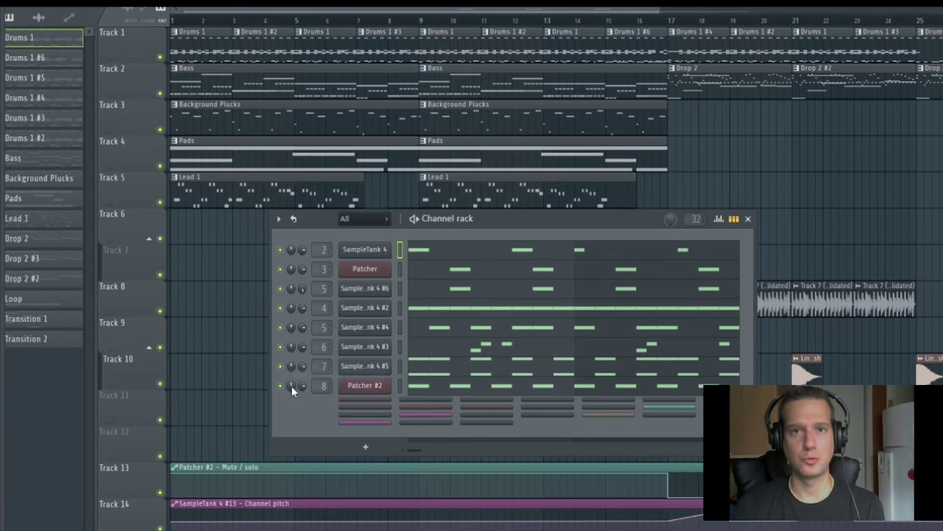
{"action": "left_click", "coordinate": [368, 367]}
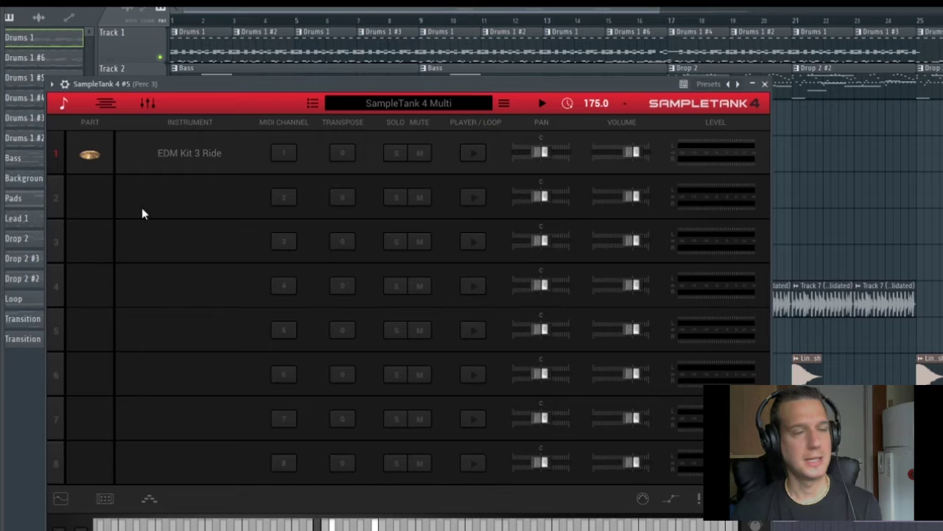
{"action": "left_click", "coordinate": [764, 84]}
Step: Audition the Patcher #2 channel in solo and bring the other drum channels back
{"action": "right_click", "coordinate": [284, 384]}
{"action": "left_click", "coordinate": [287, 389]}
{"action": "key", "text": "space"}
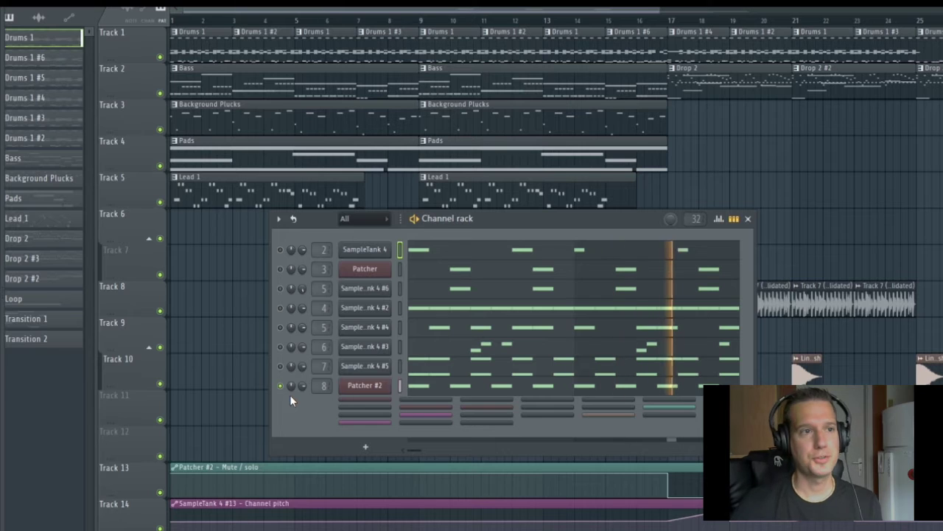
{"action": "key", "text": "space"}
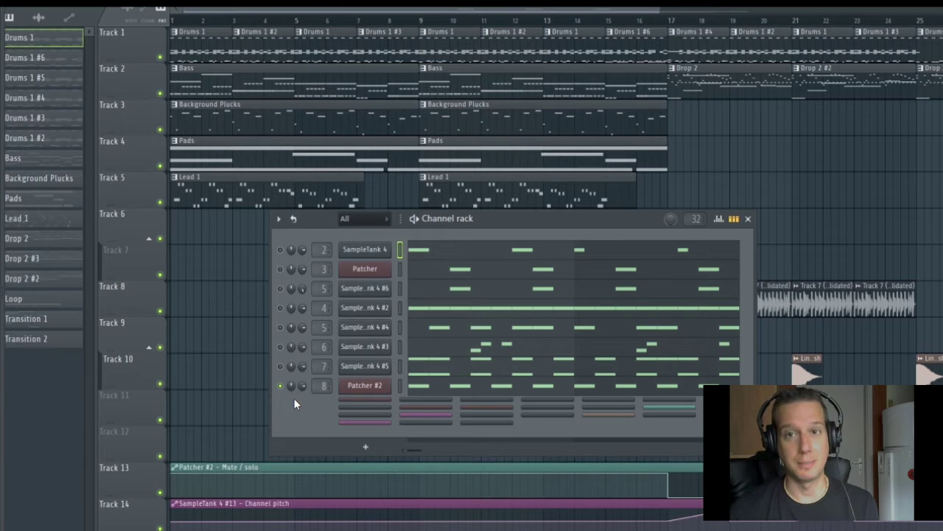
{"action": "right_click", "coordinate": [281, 386]}
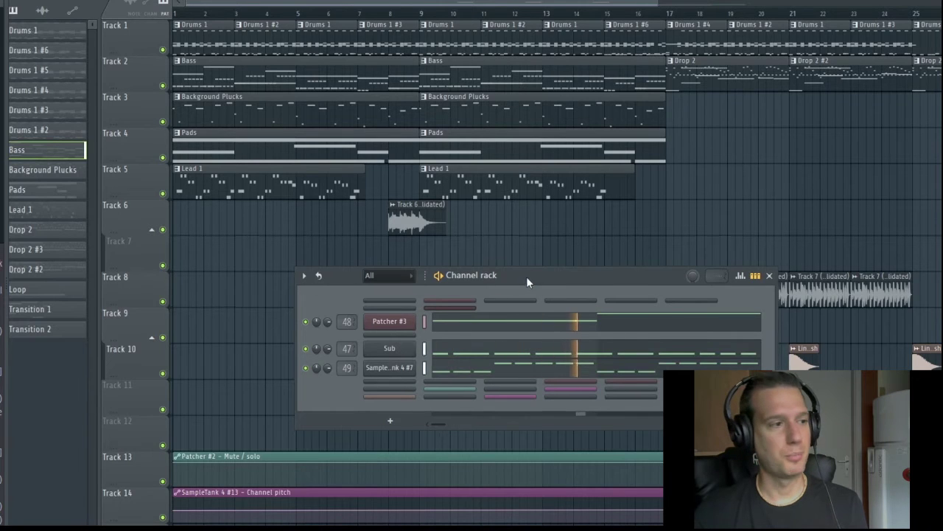
Step: Move the Bass pattern's Channel rack up over the playlist and widen it to show more of the notes
{"action": "left_click_drag", "start_coordinate": [526, 276], "coordinate": [462, 211]}
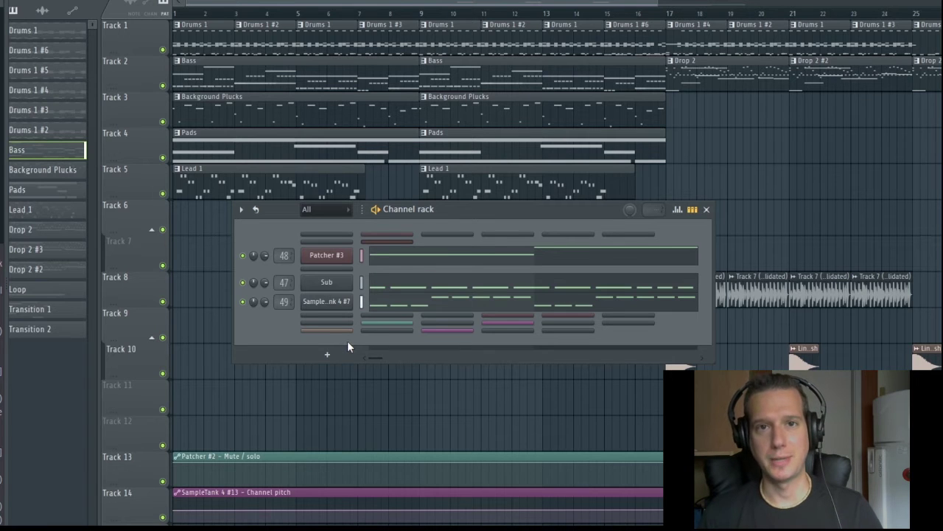
{"action": "left_click_drag", "start_coordinate": [713, 301], "coordinate": [942, 302]}
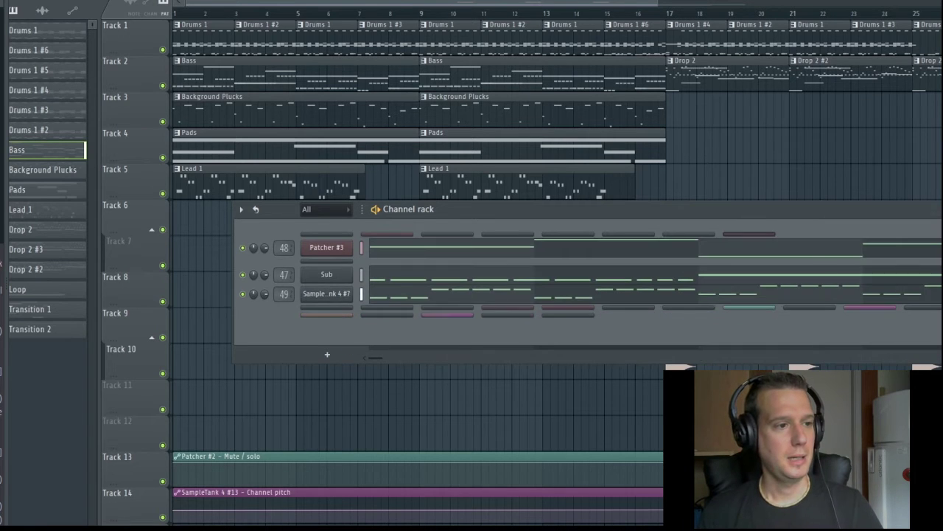
Step: Move the Bass Channel rack up out of the way and check the instrument loaded in the Sub channel's SampleTank 4
{"action": "left_click_drag", "start_coordinate": [807, 214], "coordinate": [639, 162]}
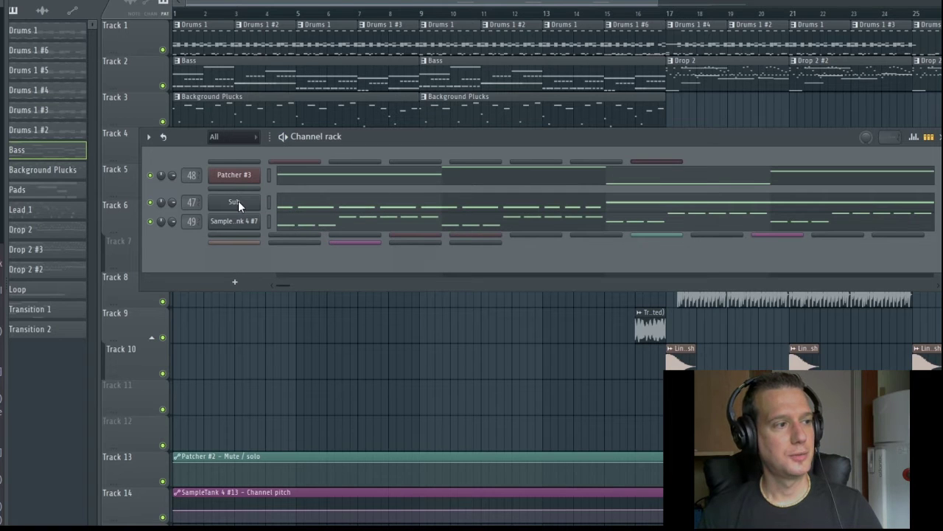
{"action": "key", "text": "F9"}
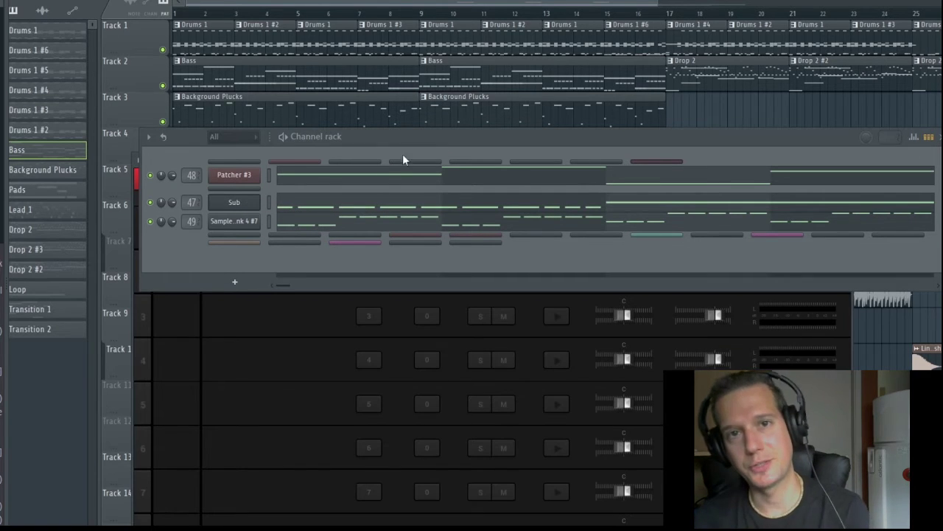
{"action": "left_click_drag", "start_coordinate": [794, 142], "coordinate": [802, 0]}
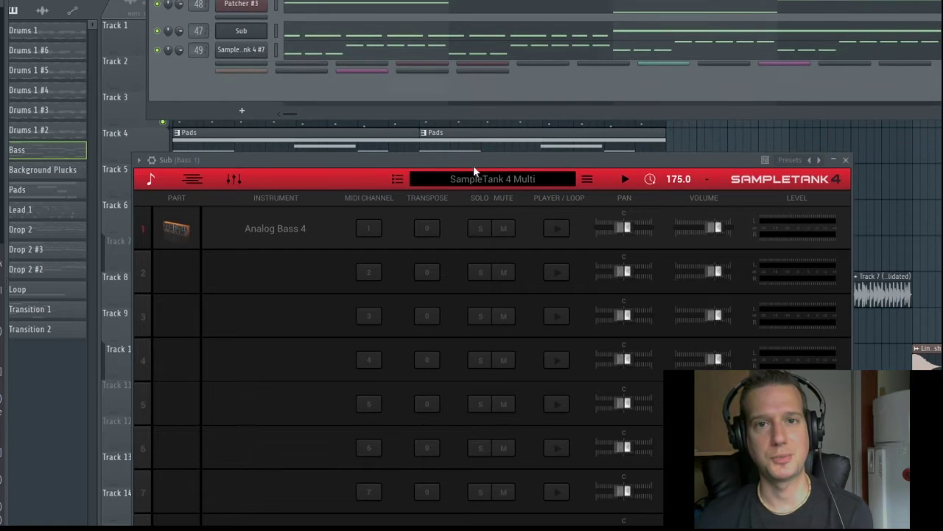
{"action": "left_click_drag", "start_coordinate": [404, 159], "coordinate": [443, 124]}
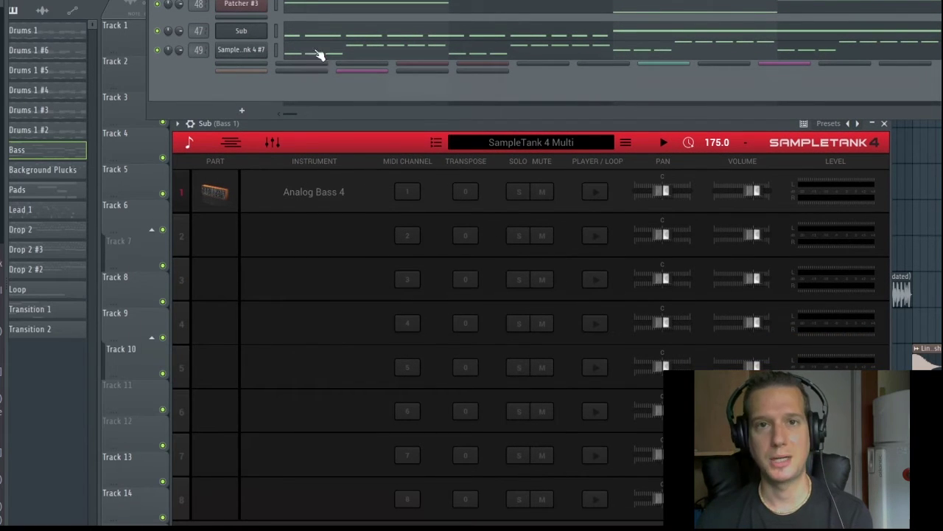
Step: Inspect the mid and side curves of the Bass 1 Linear Phase EQ, then check the LFOTool volume shape and close both effects
{"action": "left_click", "coordinate": [203, 6]}
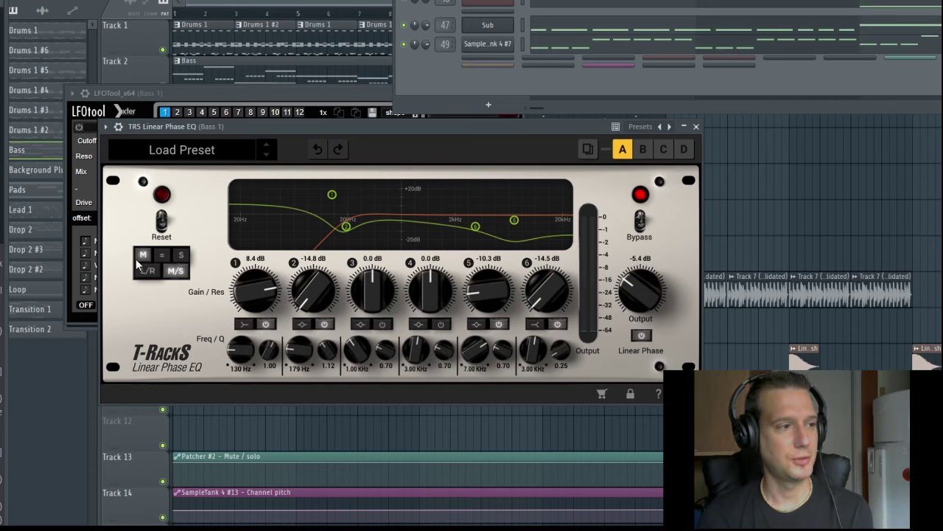
{"action": "left_click", "coordinate": [182, 255]}
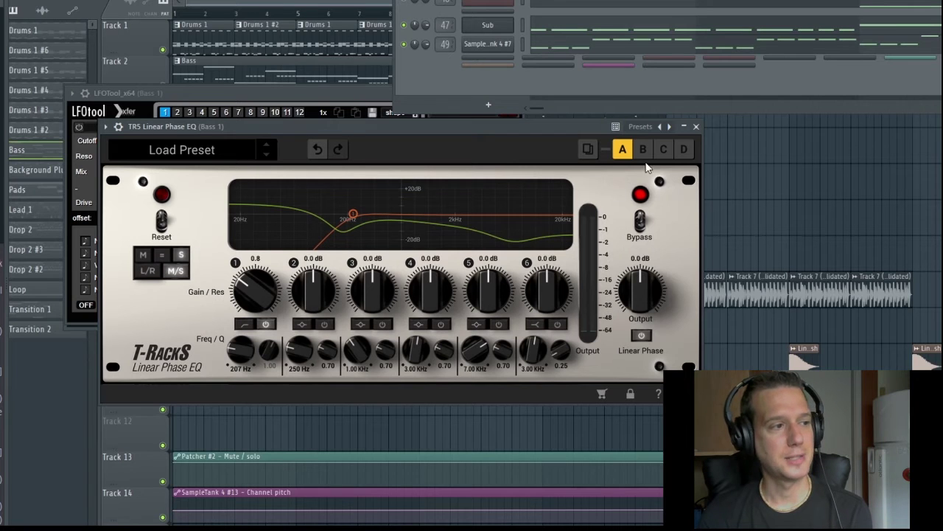
{"action": "left_click", "coordinate": [696, 126]}
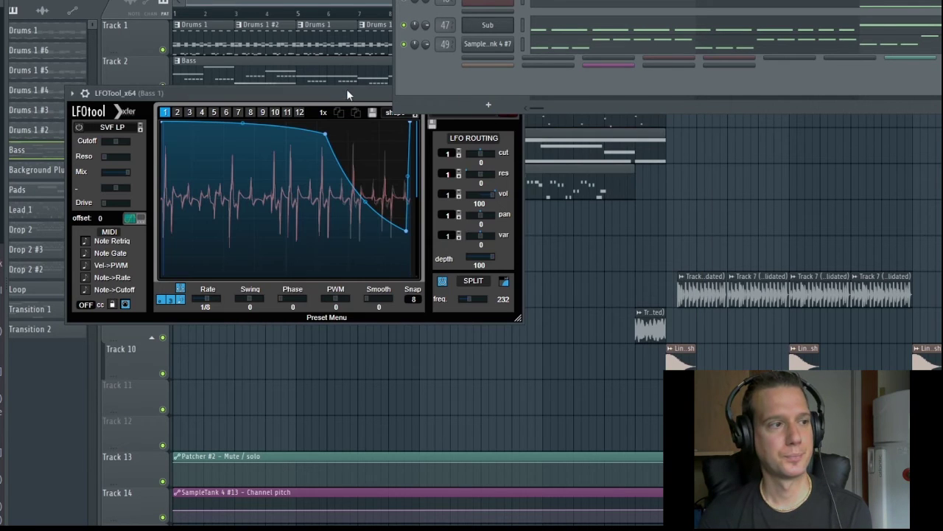
{"action": "key", "text": "Escape"}
Step: Audition the Patcher #3 bass channel in solo and inspect the modules inside its patch
{"action": "left_click_drag", "start_coordinate": [600, 0], "coordinate": [499, 2]}
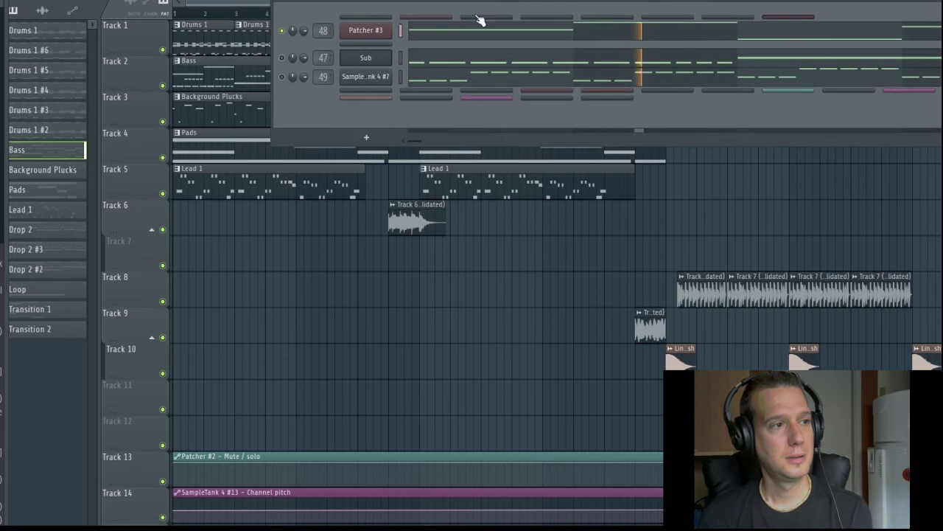
{"action": "right_click", "coordinate": [284, 32]}
{"action": "left_click", "coordinate": [366, 30]}
{"action": "left_click", "coordinate": [365, 30]}
{"action": "double_click", "coordinate": [267, 231]}
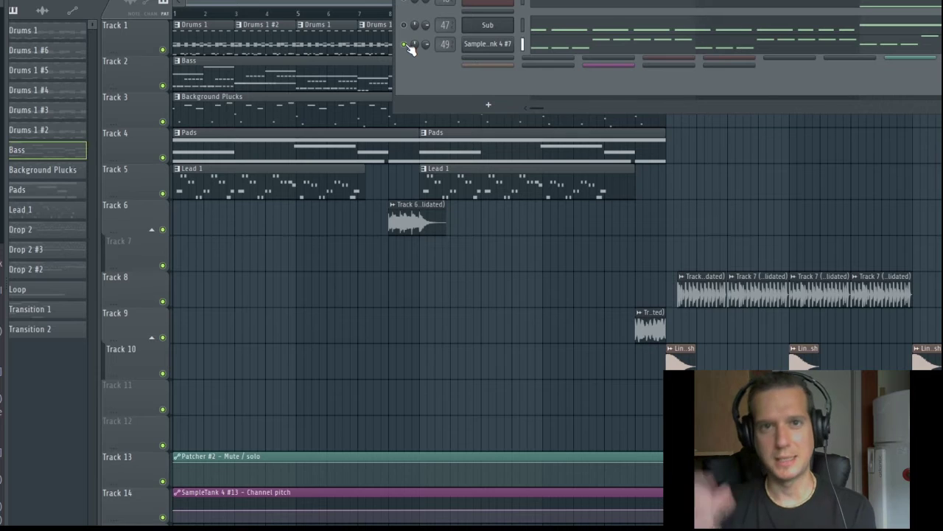
Step: Unmute the other bass channels, check the instrument in SampleTank 4 #7 and audition that channel in solo
{"action": "right_click", "coordinate": [406, 44]}
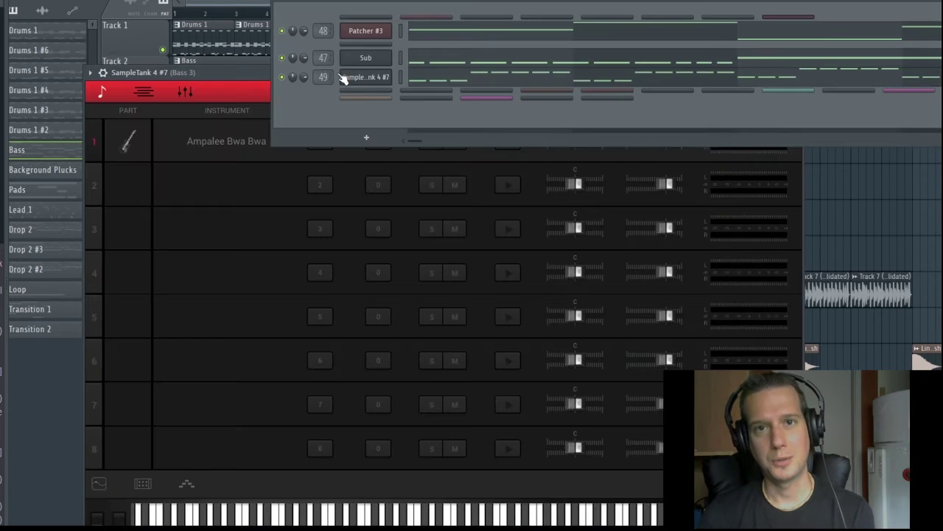
{"action": "left_click", "coordinate": [327, 77]}
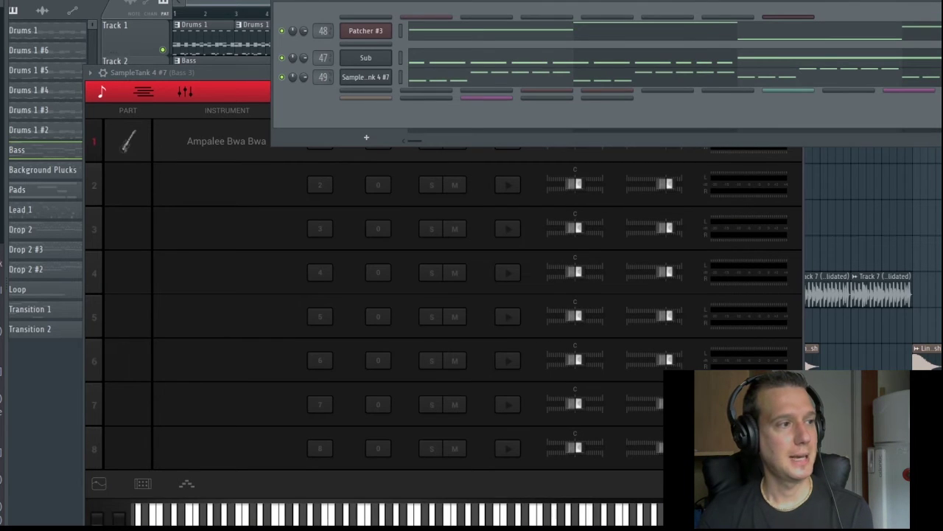
{"action": "right_click", "coordinate": [282, 78]}
{"action": "left_click", "coordinate": [285, 83]}
{"action": "key", "text": "space"}
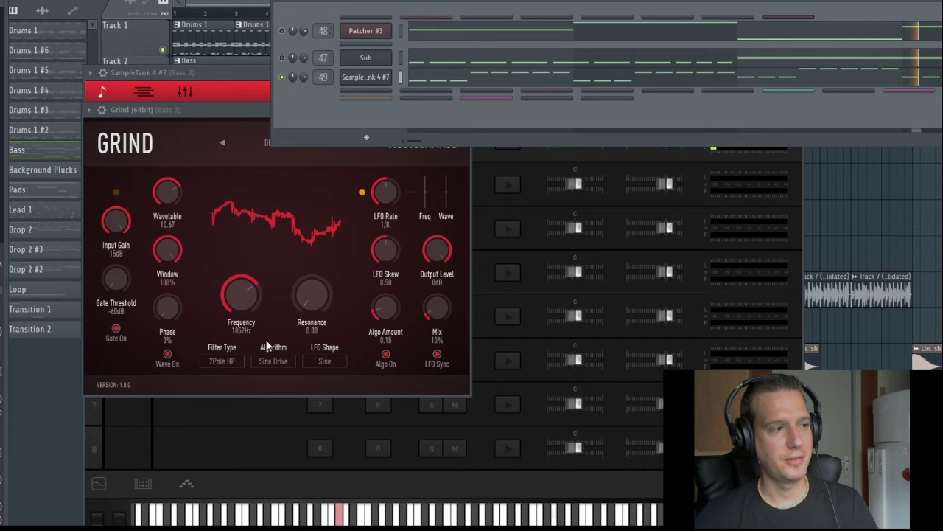
Step: Inspect the Grind effect settings on Bass 3 and bring the other bass channels back from solo
{"action": "left_click_drag", "start_coordinate": [296, 299], "coordinate": [323, 178]}
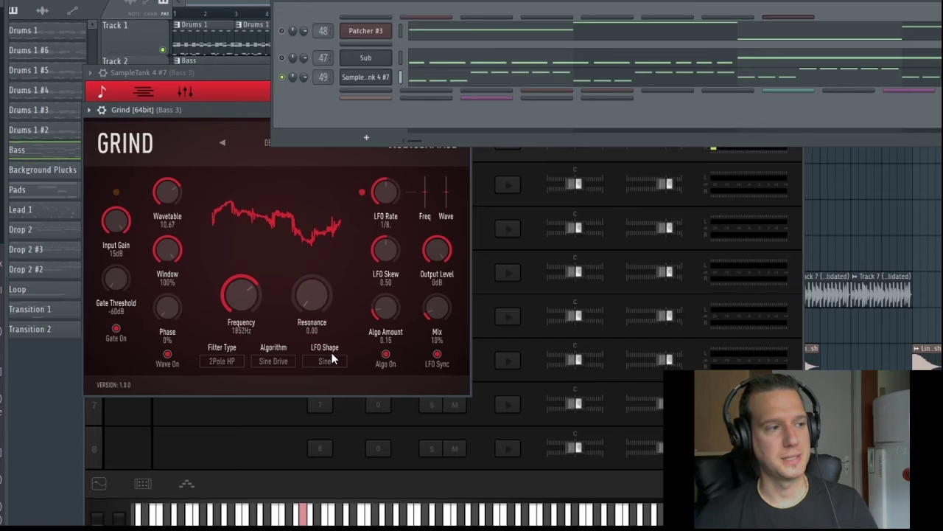
{"action": "right_click", "coordinate": [284, 78]}
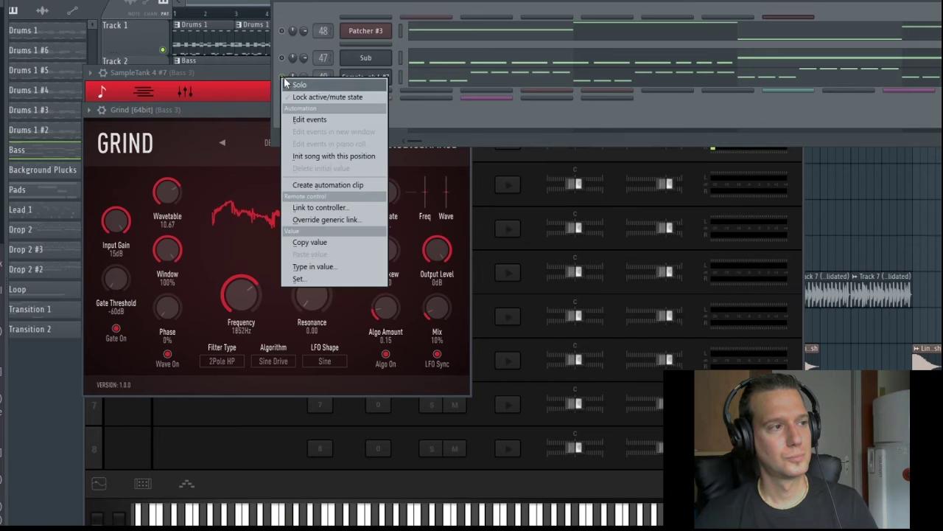
{"action": "left_click", "coordinate": [302, 85]}
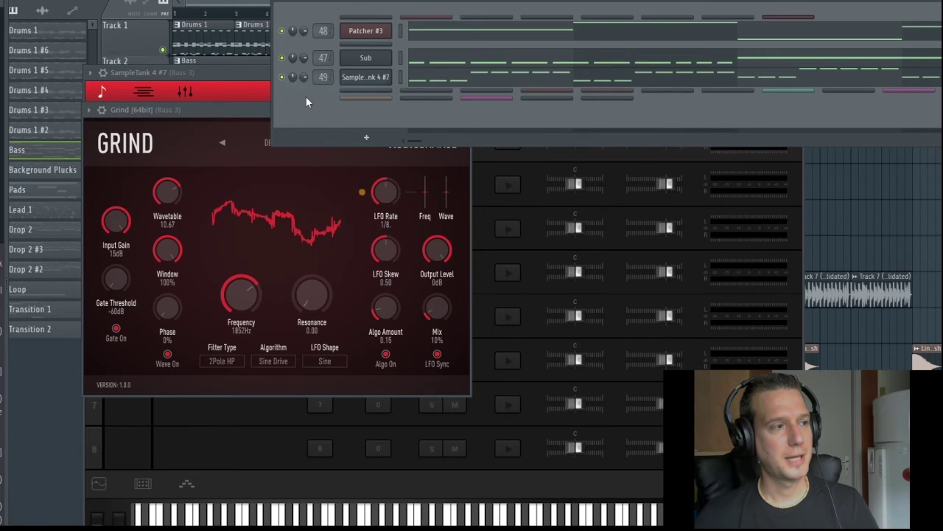
Step: Audition the Background Plucks track alone in the playlist, unmute the other tracks and show the pattern's Channel rack
{"action": "key", "text": "F12"}
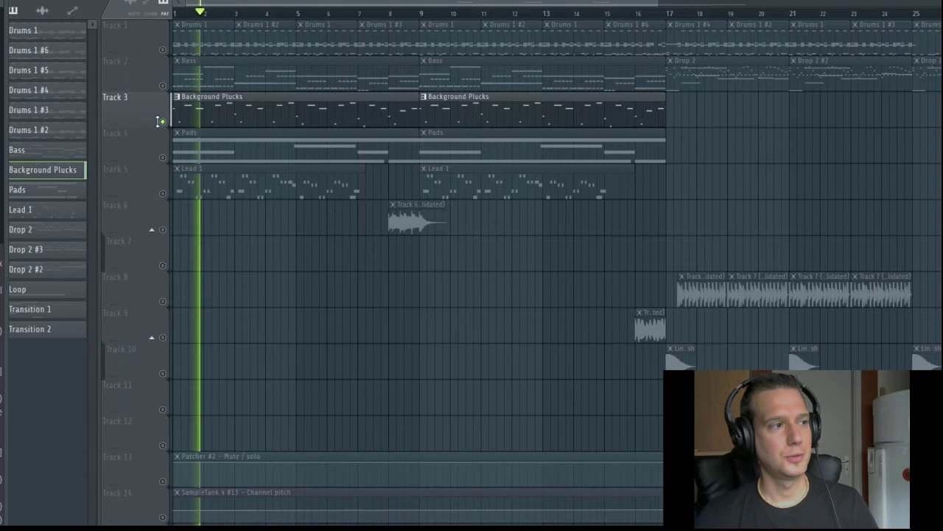
{"action": "key", "text": "space"}
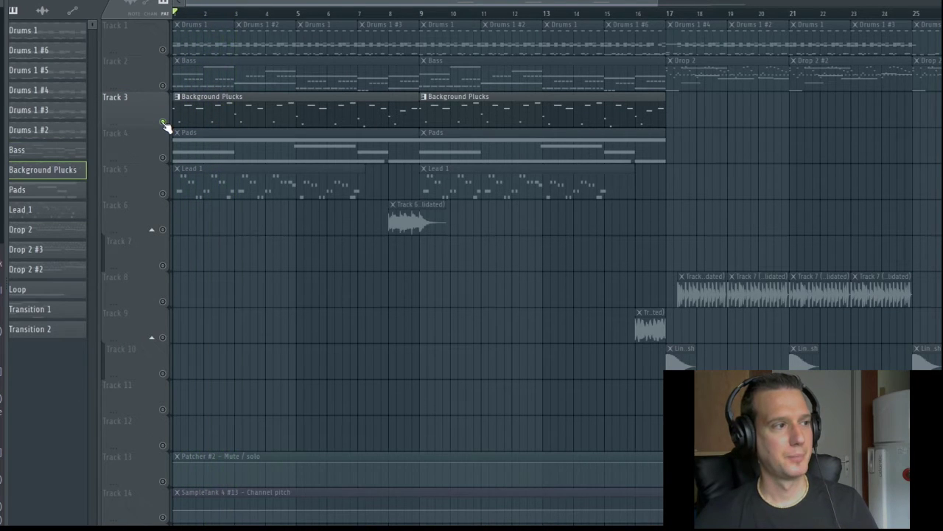
{"action": "left_click", "coordinate": [164, 121], "text": "ctrl"}
{"action": "key", "text": "F6"}
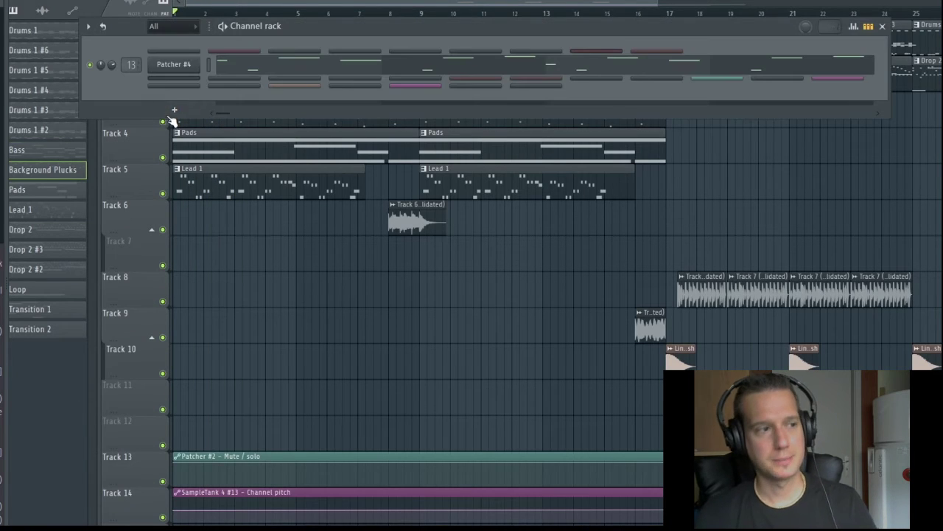
Step: Inspect the instruments of the three SampleTank 4 modules inside Patcher #4 one after another and close the patch
{"action": "left_click", "coordinate": [188, 65]}
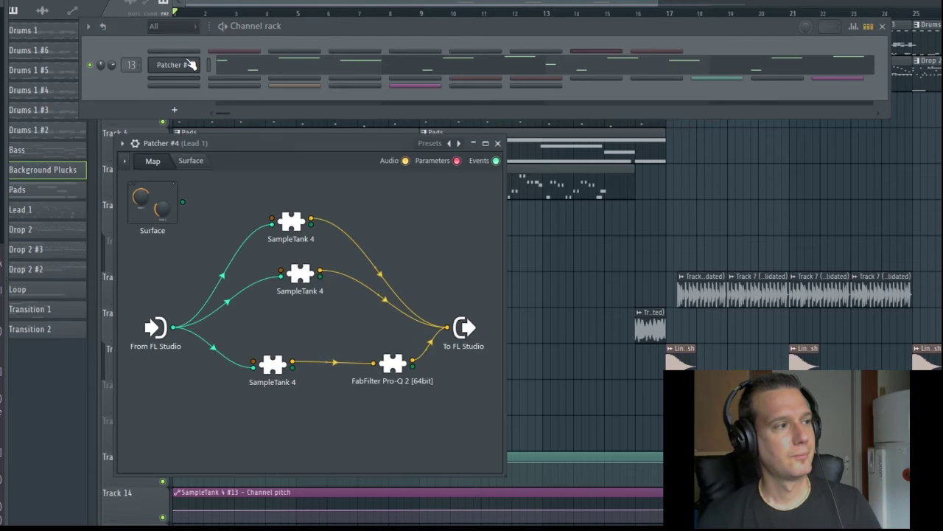
{"action": "double_click", "coordinate": [292, 224]}
{"action": "key", "text": "Escape"}
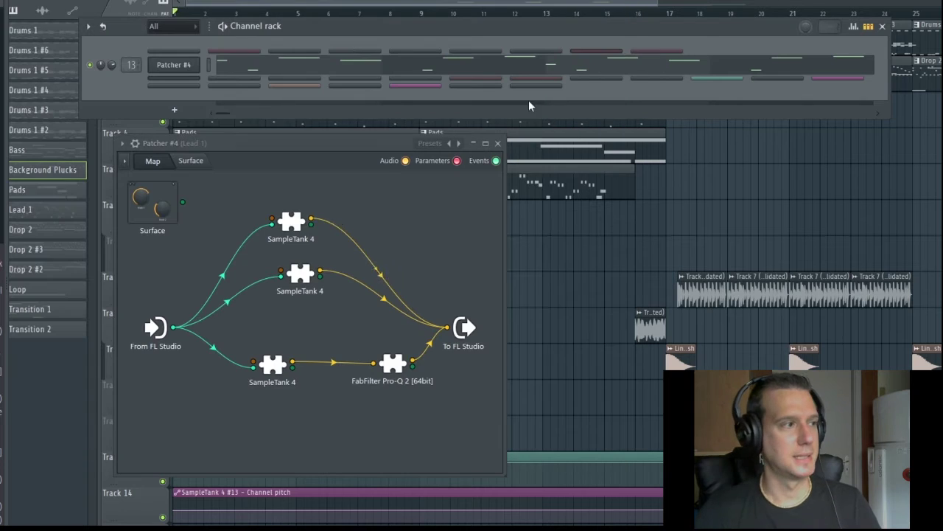
{"action": "double_click", "coordinate": [301, 272]}
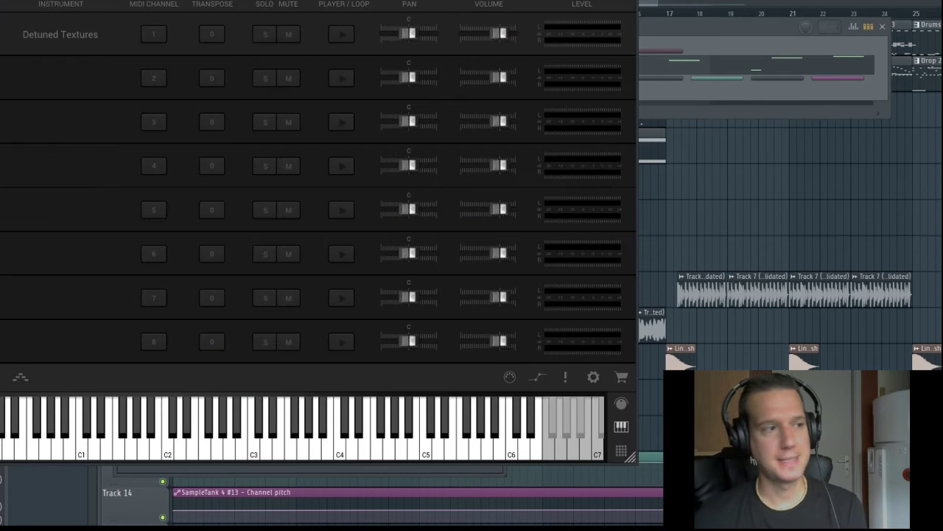
{"action": "key", "text": "Escape"}
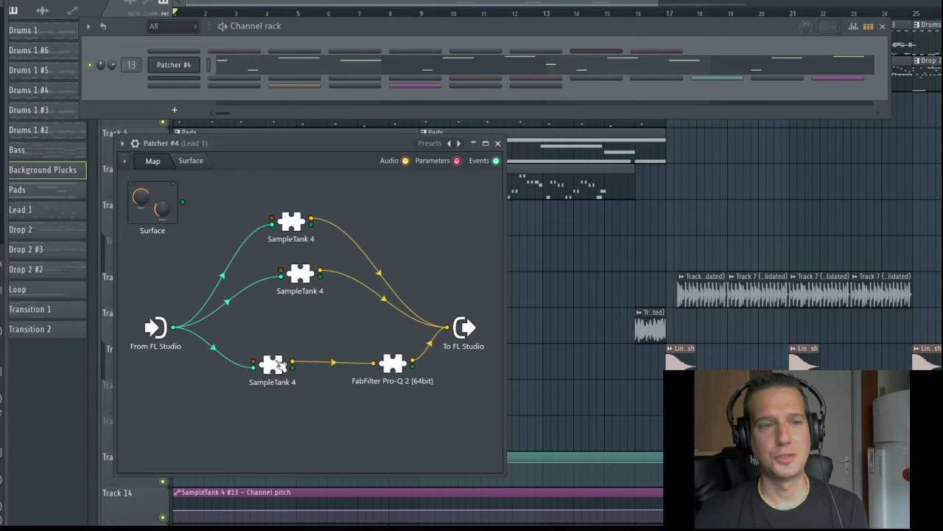
{"action": "double_click", "coordinate": [273, 364]}
{"action": "key", "text": "Escape"}
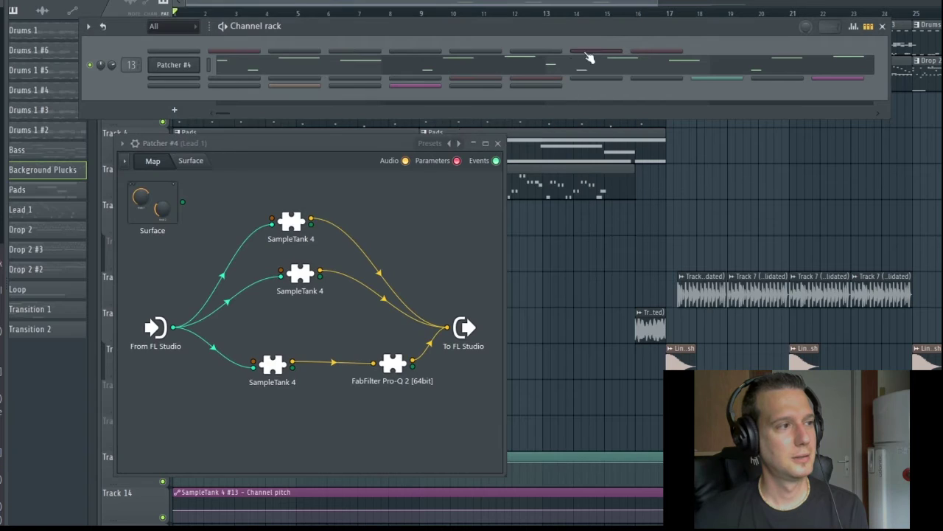
{"action": "left_click", "coordinate": [498, 143]}
Step: Play the Background Plucks and compare their sound with the Sunset Sound Studio Reverb's wet level fully down and raised again
{"action": "key", "text": "space"}
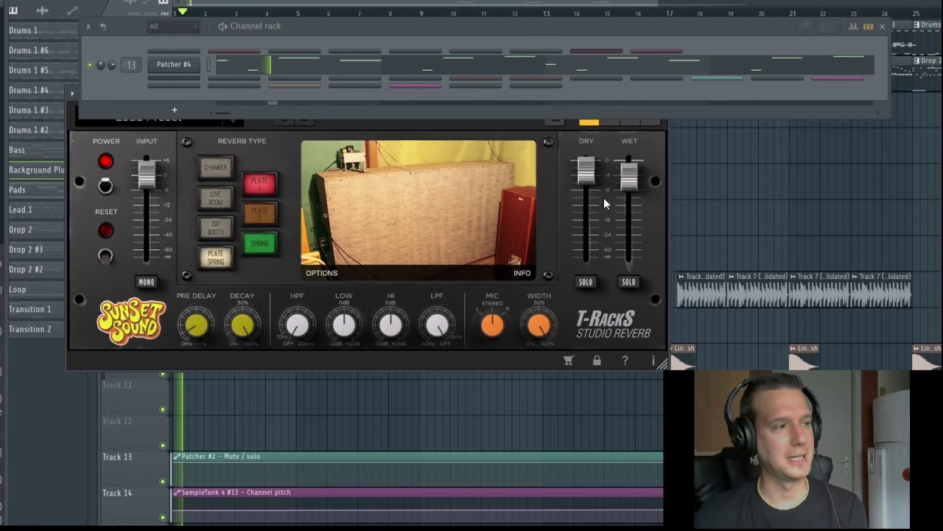
{"action": "mouse_move", "coordinate": [632, 184]}
{"action": "key", "text": "space"}
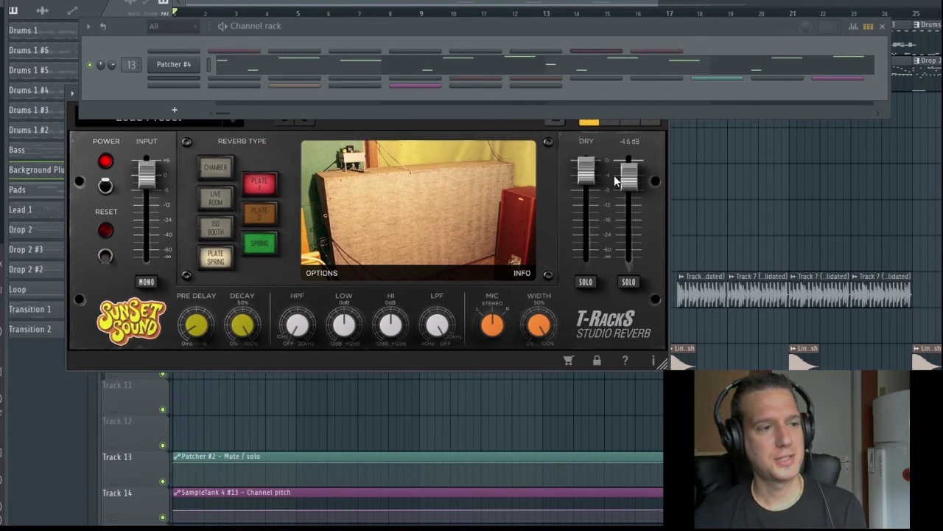
{"action": "key", "text": "space"}
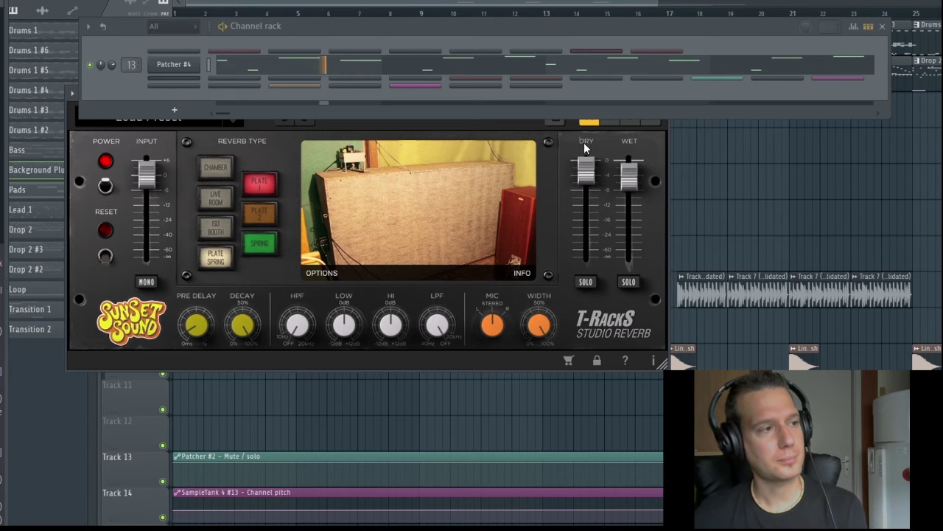
{"action": "left_click_drag", "start_coordinate": [629, 175], "coordinate": [645, 311]}
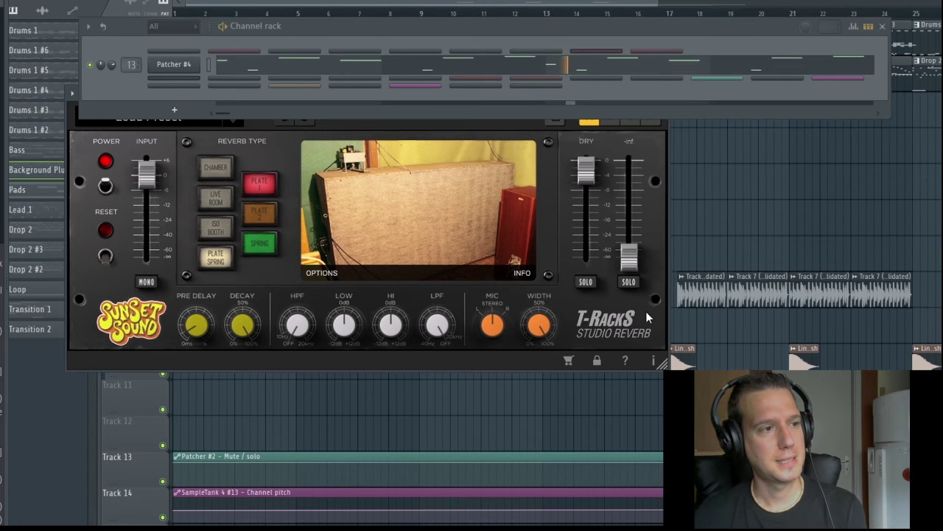
{"action": "left_click_drag", "start_coordinate": [630, 254], "coordinate": [621, 164]}
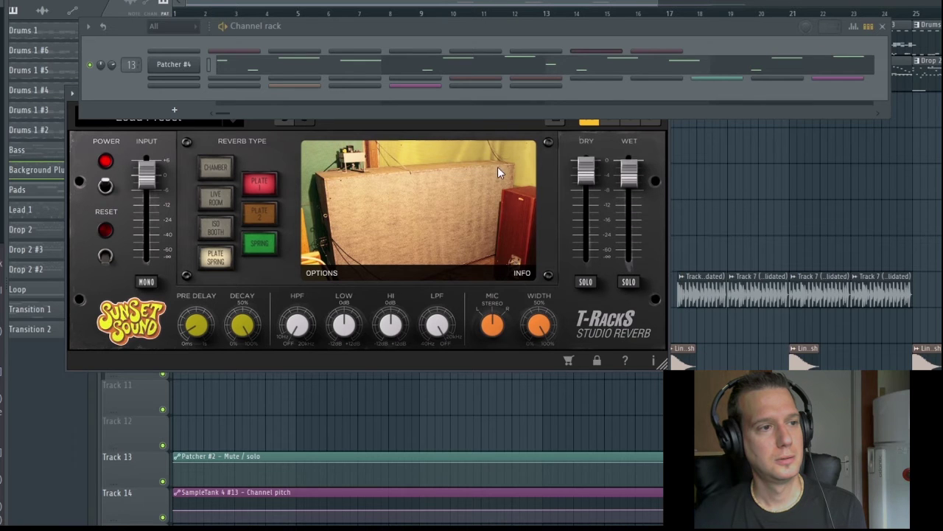
Step: Bring up the Pads pattern's Channel rack, move it lower over the playlist and check the instrument in SampleTank 4 #8
{"action": "left_click", "coordinate": [882, 26]}
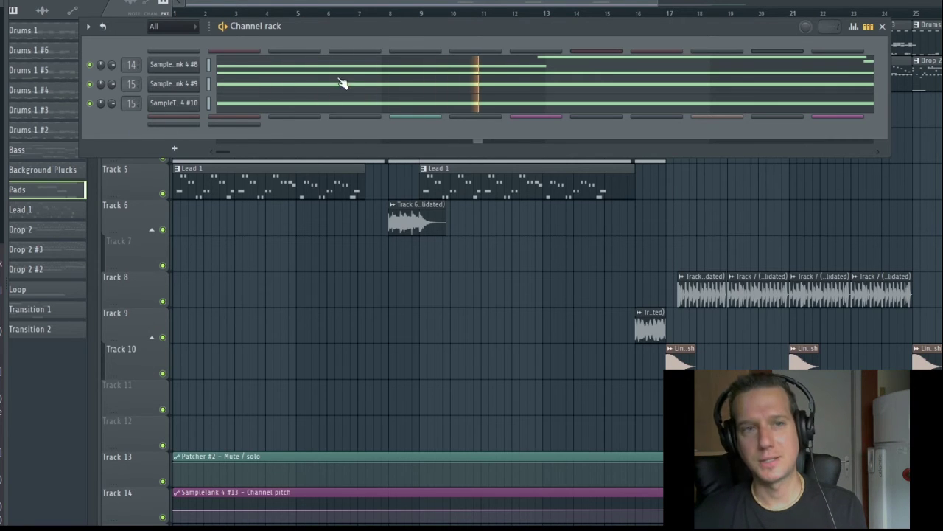
{"action": "left_click_drag", "start_coordinate": [354, 30], "coordinate": [456, 100]}
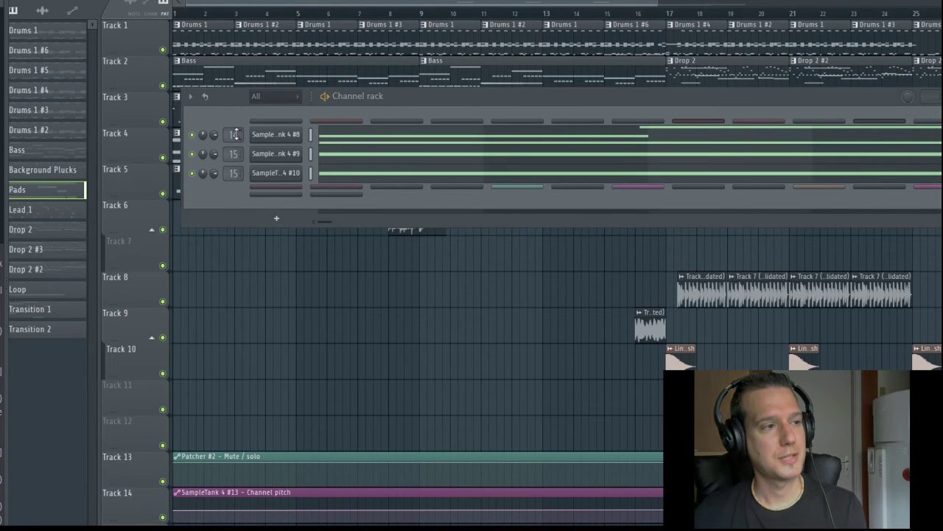
{"action": "left_click", "coordinate": [281, 135]}
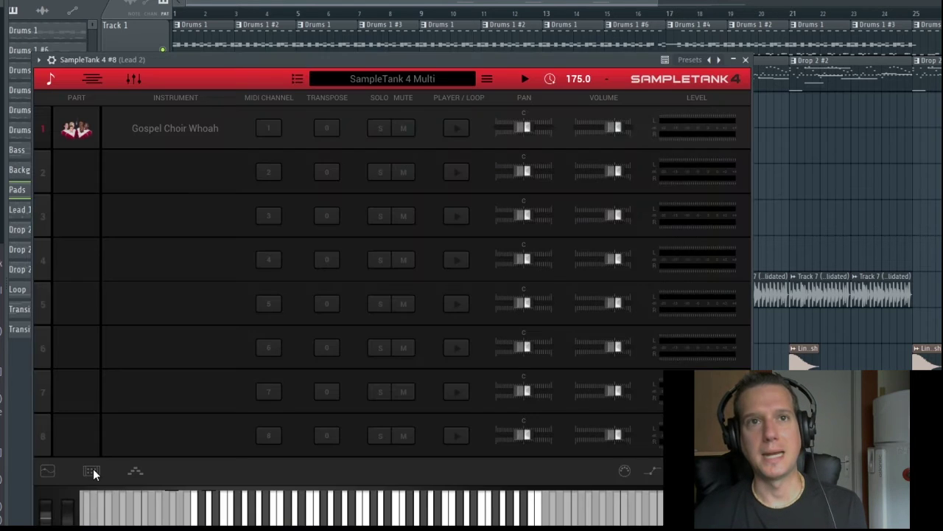
{"action": "left_click", "coordinate": [746, 61]}
{"action": "key", "text": "F6"}
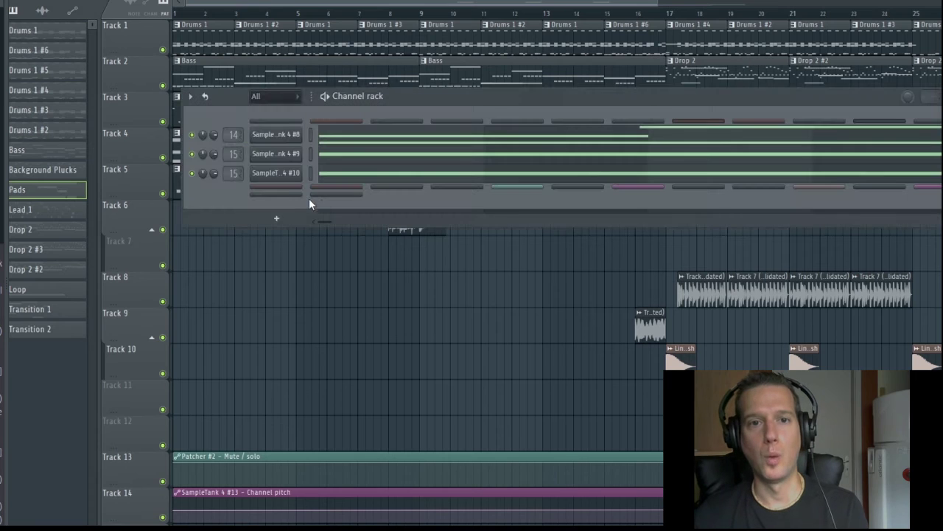
Step: Audition the SampleTank 4 #9 pad channel in solo, unmute the others and check its loaded instrument
{"action": "key", "text": "space"}
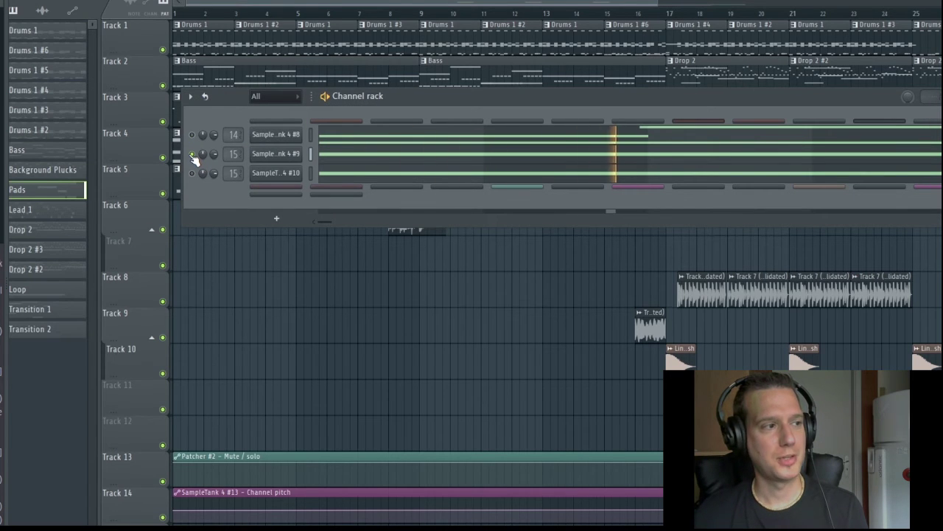
{"action": "key", "text": "space"}
{"action": "right_click", "coordinate": [195, 160]}
{"action": "left_click", "coordinate": [275, 153]}
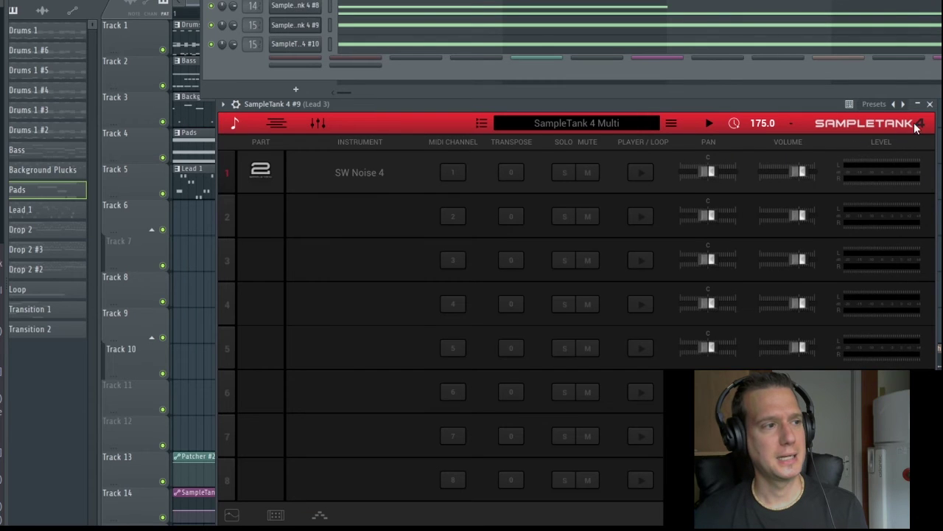
{"action": "left_click", "coordinate": [931, 104]}
Step: Audition the SampleTank 4 #10 pad channel in solo and check its loaded instrument
{"action": "left_click", "coordinate": [295, 44]}
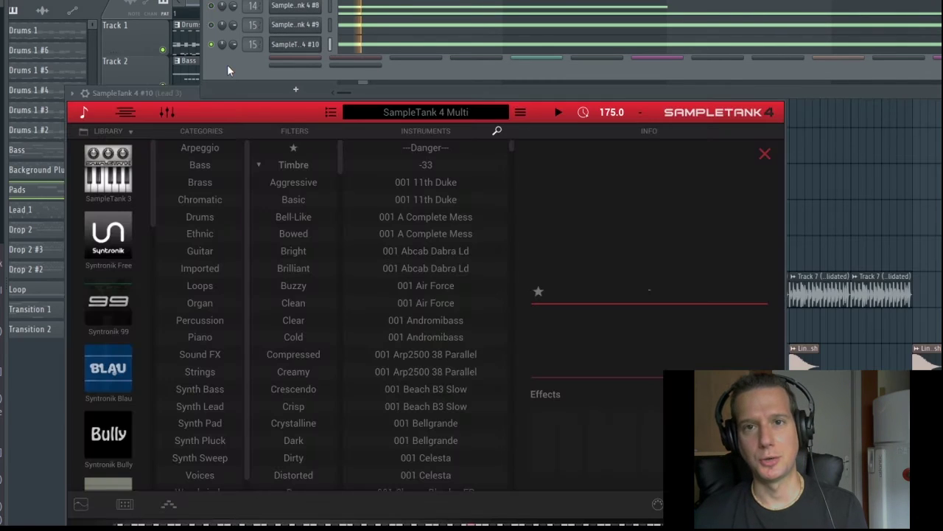
{"action": "key", "text": "space"}
{"action": "left_click", "coordinate": [84, 508]}
{"action": "left_click", "coordinate": [83, 509]}
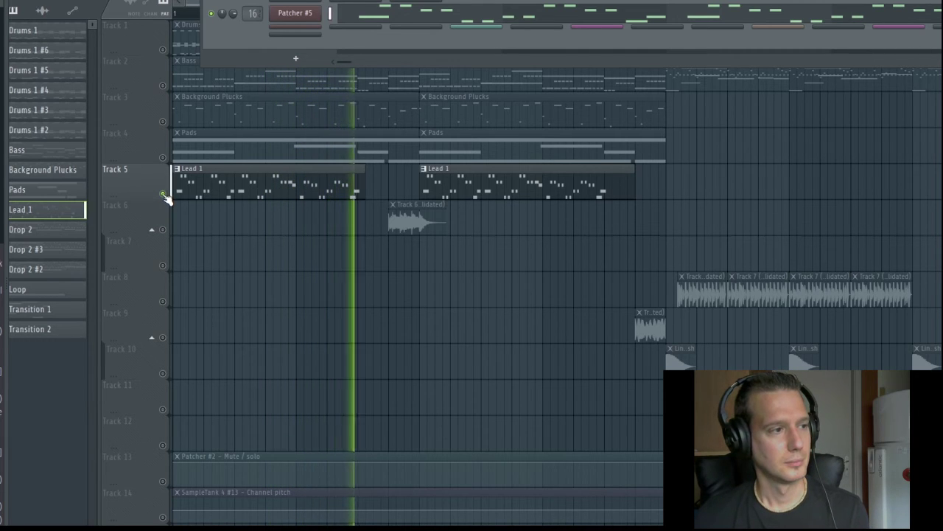
Step: End the solo playback of Lead 1, re-enable all tracks and check the instrument in Patcher #5's SampleTank 4 #11 module
{"action": "key", "text": "space"}
{"action": "left_click", "coordinate": [163, 194], "text": "ctrl"}
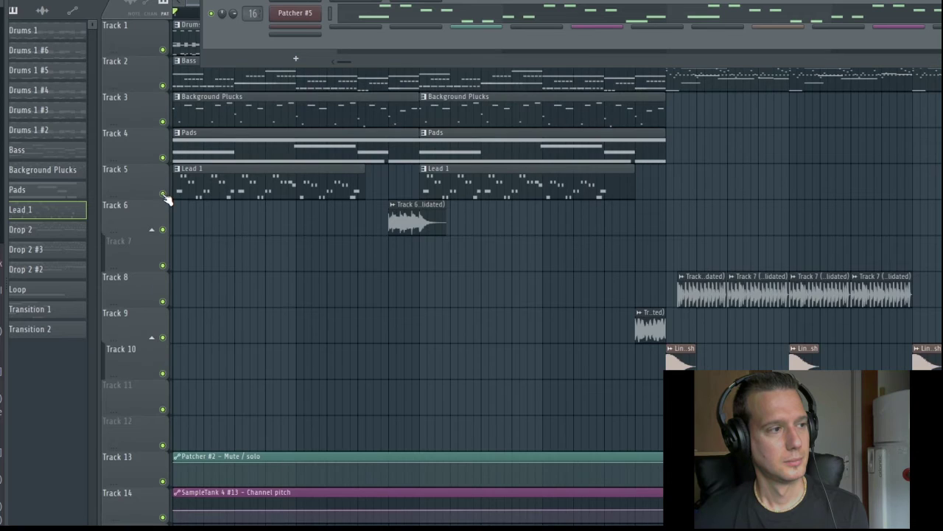
{"action": "left_click", "coordinate": [302, 20]}
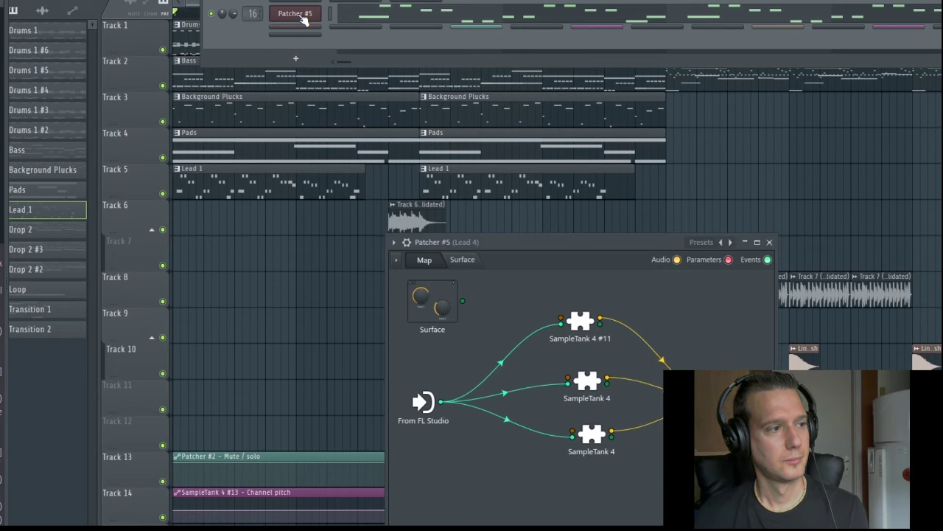
{"action": "double_click", "coordinate": [582, 325]}
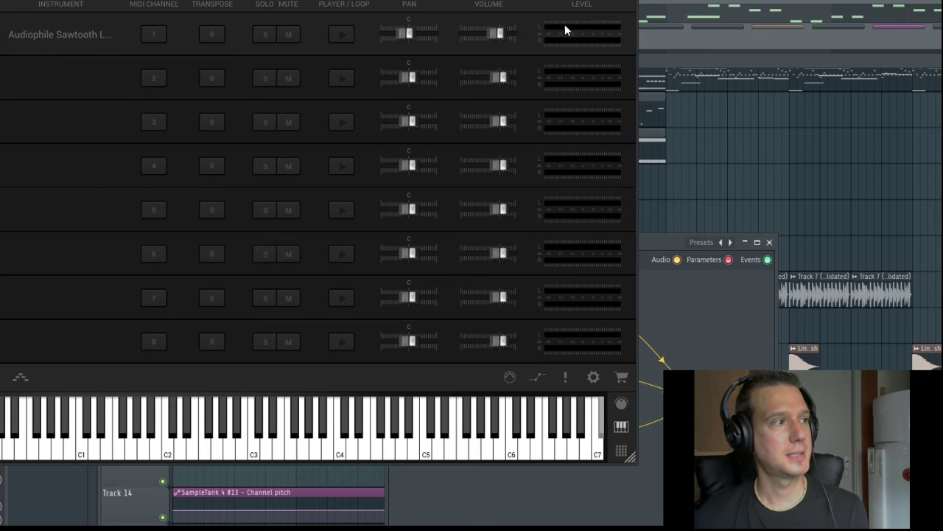
{"action": "left_click", "coordinate": [638, 2]}
Step: Inspect the instrument and effects rack of Patcher #5's second SampleTank 4 module while playing the Lead 1 track in solo
{"action": "double_click", "coordinate": [589, 382]}
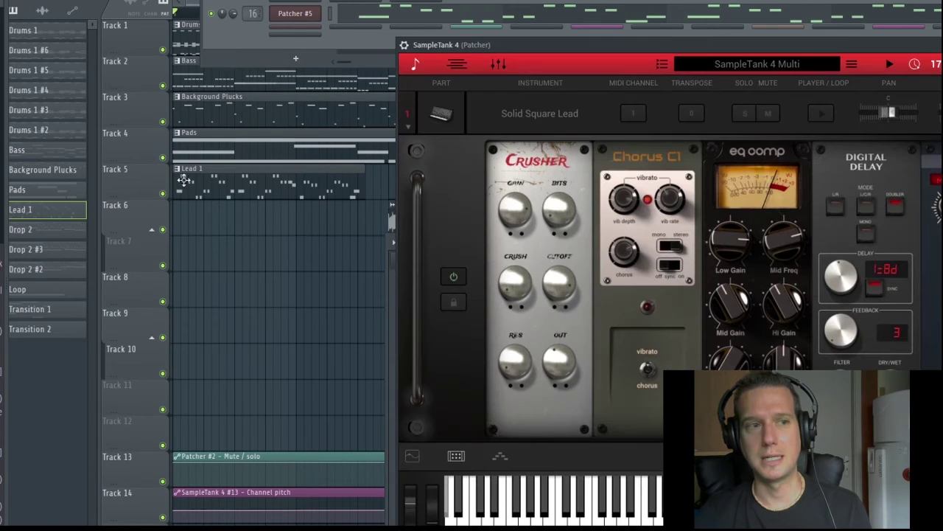
{"action": "right_click", "coordinate": [163, 194]}
{"action": "key", "text": "space"}
{"action": "left_click_drag", "start_coordinate": [649, 44], "coordinate": [102, 59]}
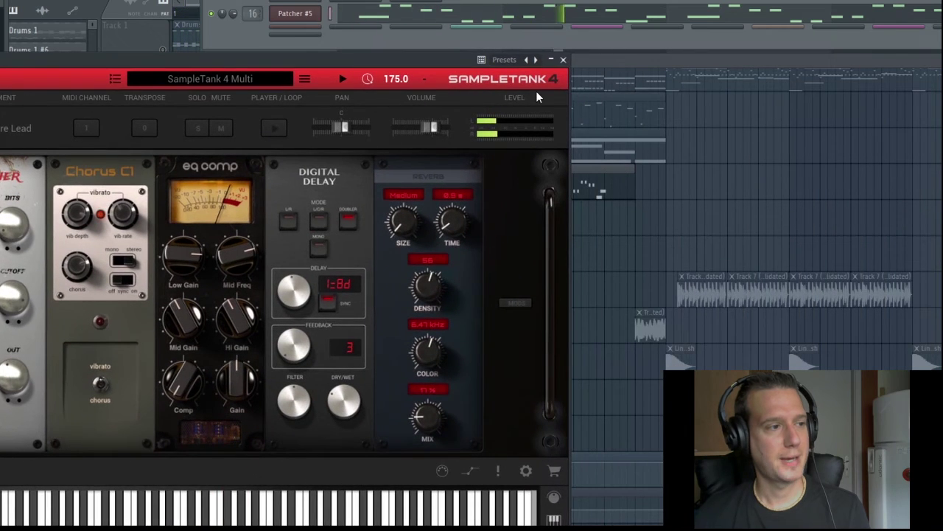
Step: Bring Patcher #5 up again beside the effects window and check the instrument in its third SampleTank 4 module
{"action": "left_click", "coordinate": [302, 15]}
{"action": "left_click_drag", "start_coordinate": [807, 200], "coordinate": [886, 121]}
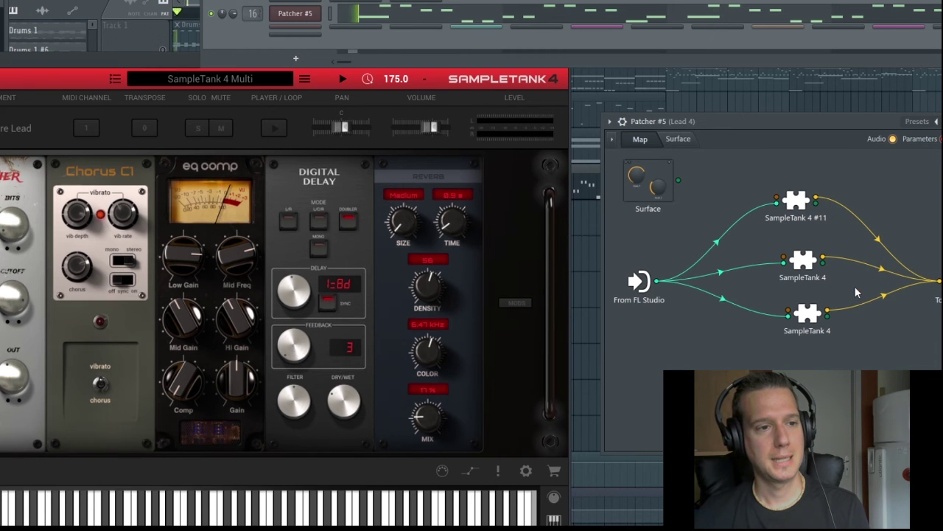
{"action": "left_click", "coordinate": [808, 316]}
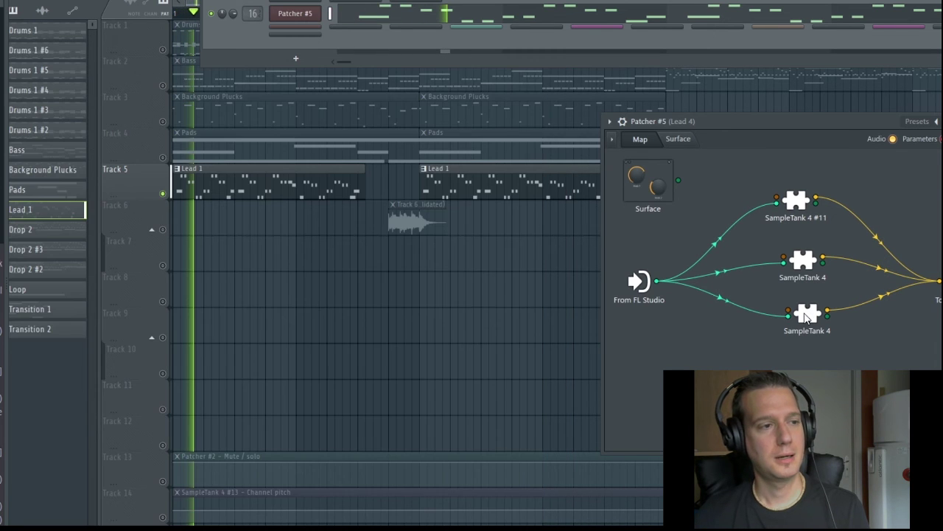
{"action": "left_click", "coordinate": [810, 316]}
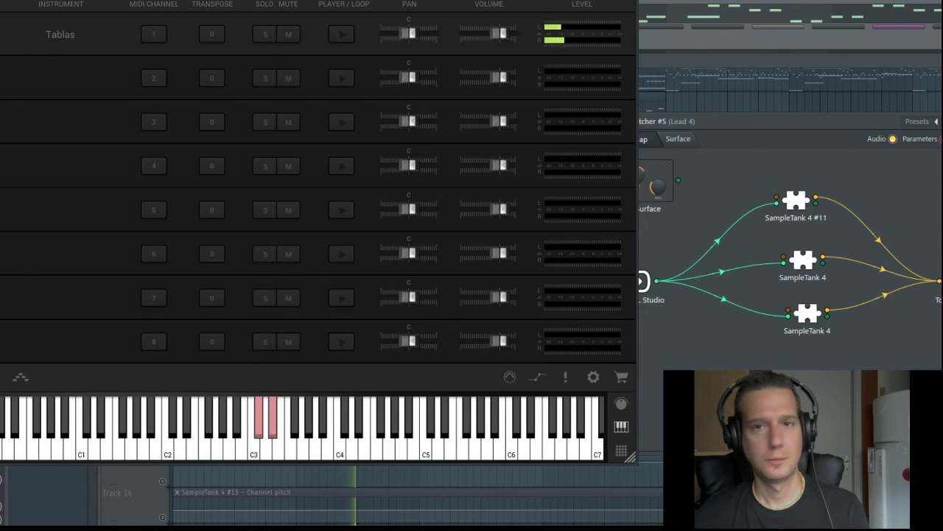
Step: Close the SampleTank 4 module and play the Lead 1 track, first in solo and then with all tracks enabled
{"action": "left_click", "coordinate": [708, 143]}
{"action": "left_click", "coordinate": [883, 270]}
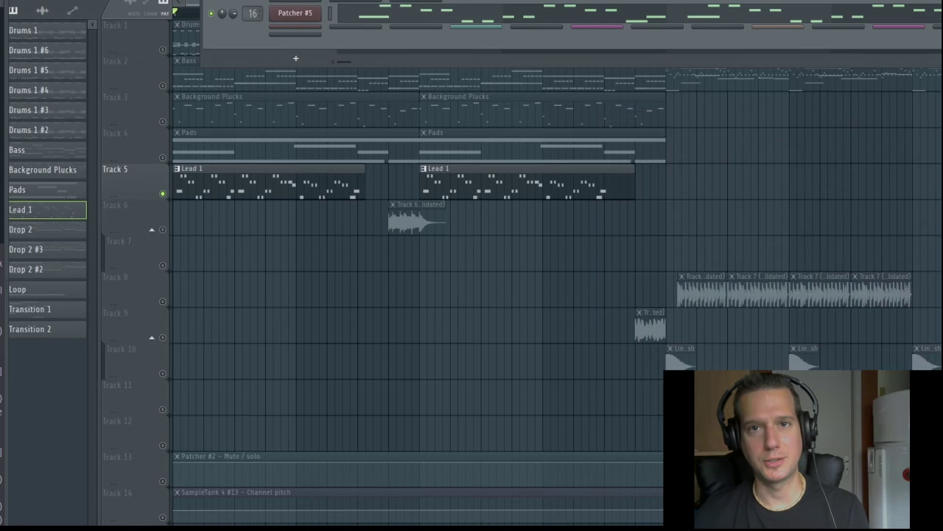
{"action": "key", "text": "space"}
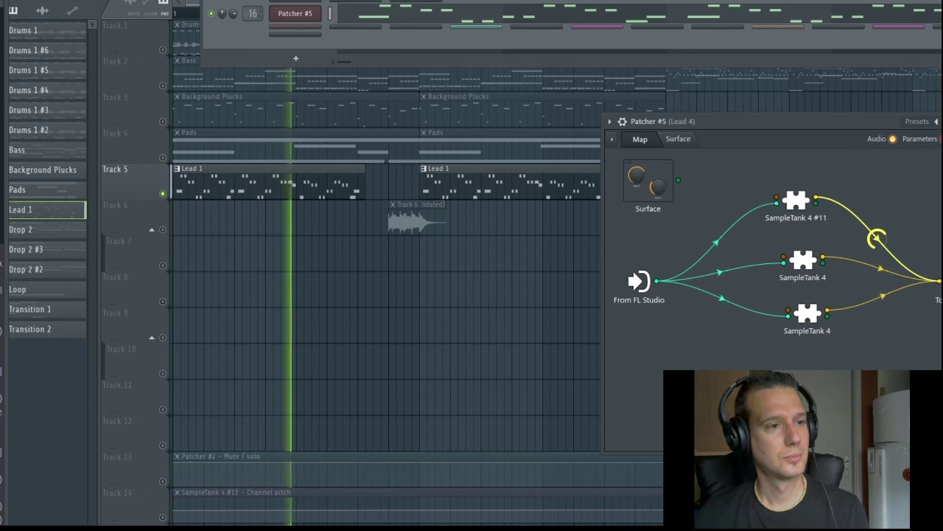
{"action": "left_click", "coordinate": [165, 193]}
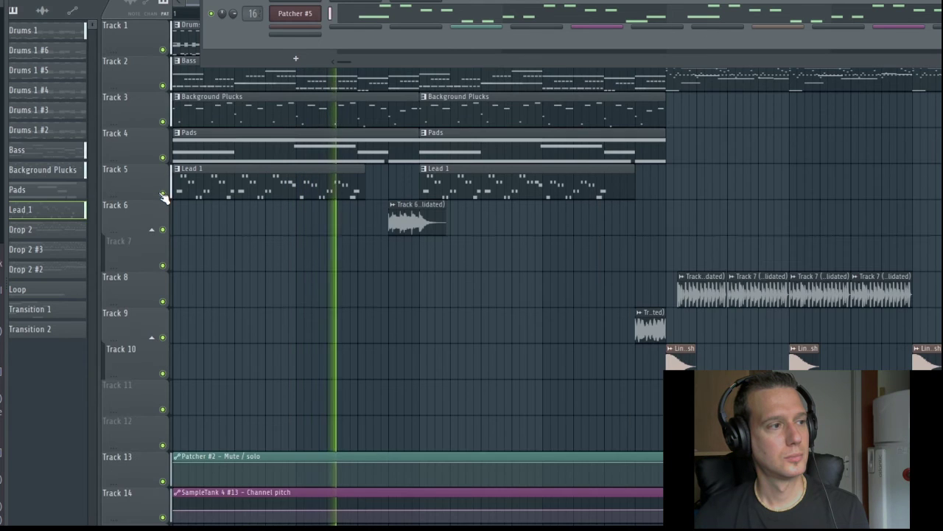
Step: Play the Drop 2 section with its Channel rack moved lower over the playlist, then stop playback
{"action": "left_click_drag", "start_coordinate": [628, 50], "coordinate": [489, 92]}
{"action": "key", "text": "space"}
{"action": "left_click", "coordinate": [868, 9]}
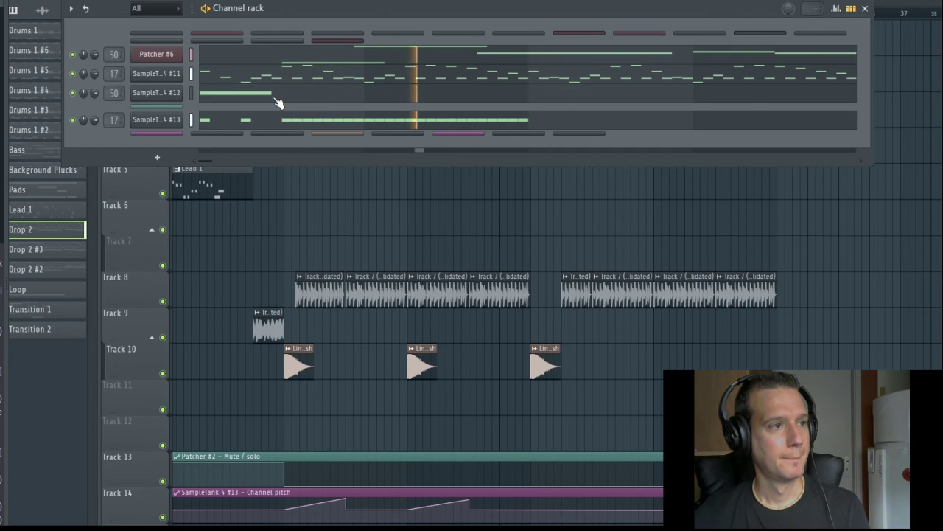
{"action": "left_click_drag", "start_coordinate": [355, 5], "coordinate": [398, 94]}
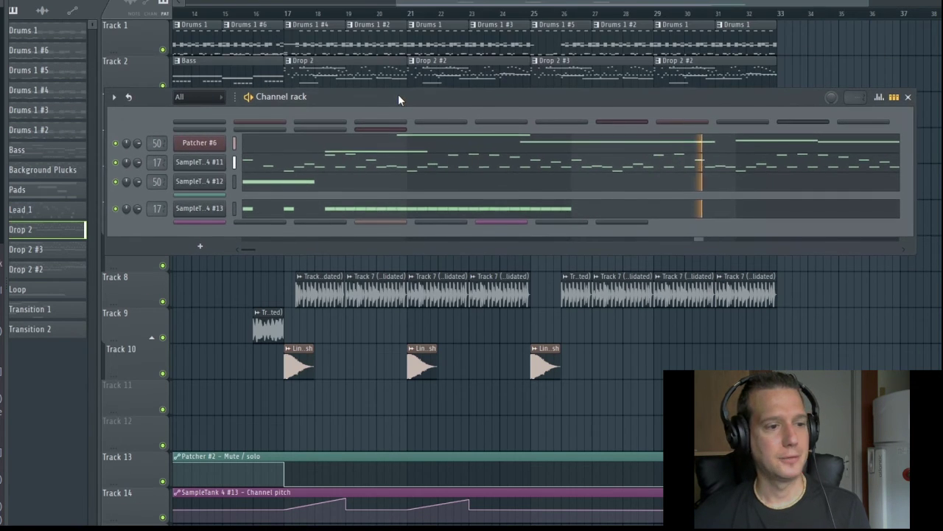
{"action": "key", "text": "space"}
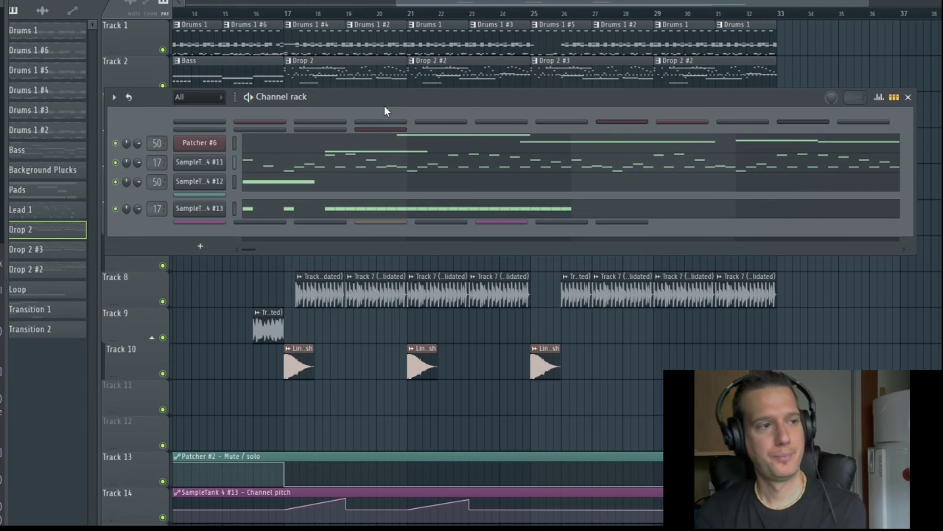
Step: Inspect the sound settings and effects rack of the SampleTank 4 #12 bass channel and close its windows
{"action": "left_click", "coordinate": [210, 188]}
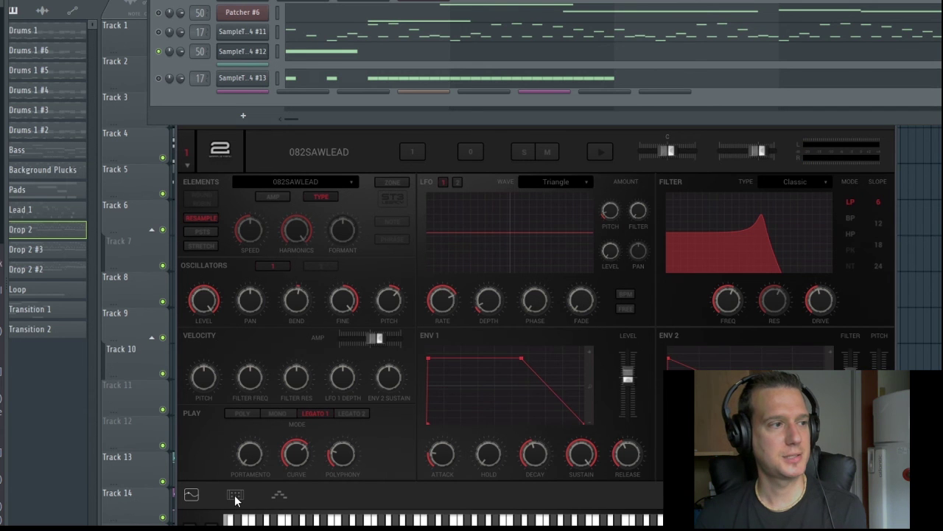
{"action": "left_click", "coordinate": [235, 496]}
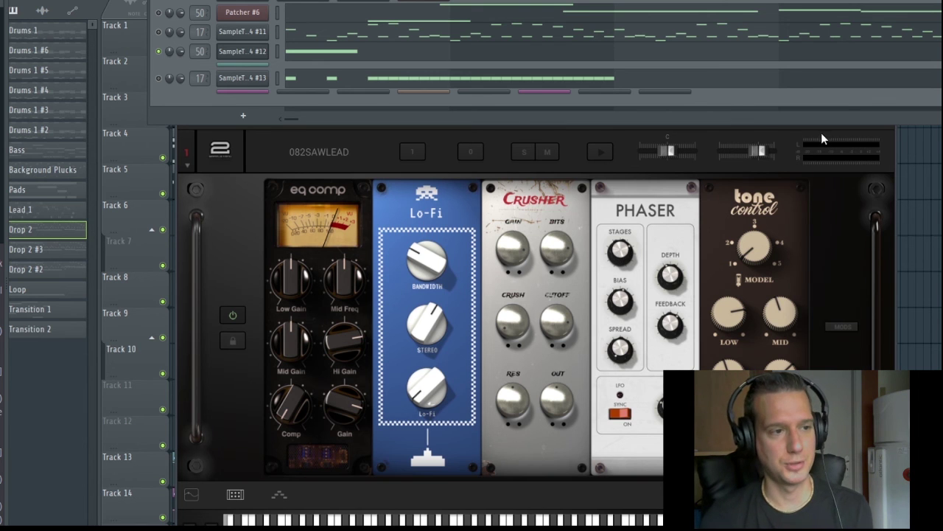
{"action": "left_click_drag", "start_coordinate": [452, 115], "coordinate": [460, 82]}
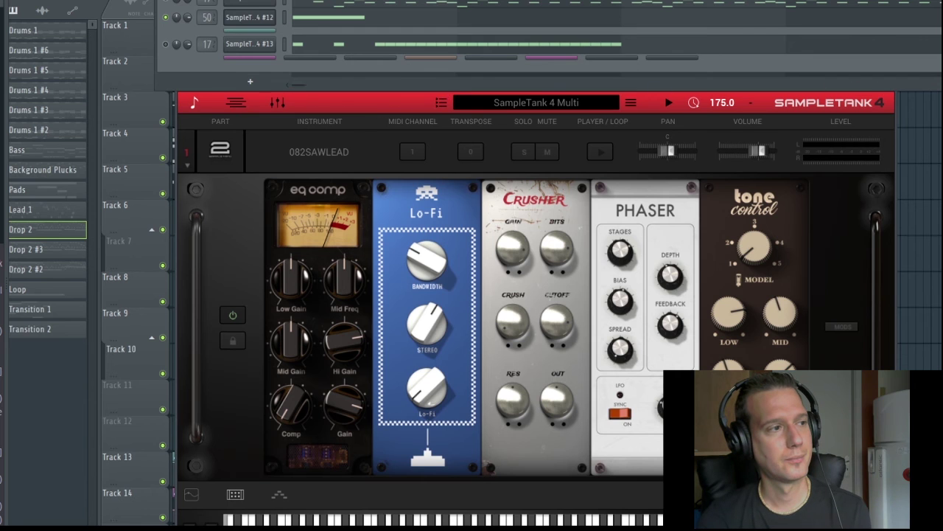
{"action": "left_click_drag", "start_coordinate": [914, 1], "coordinate": [887, 13]}
{"action": "left_click", "coordinate": [932, 3]}
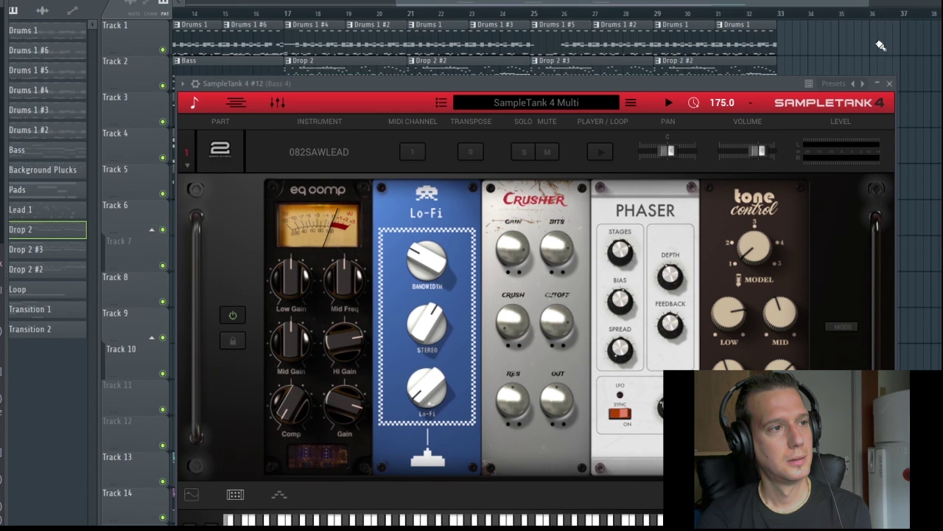
{"action": "left_click", "coordinate": [890, 85]}
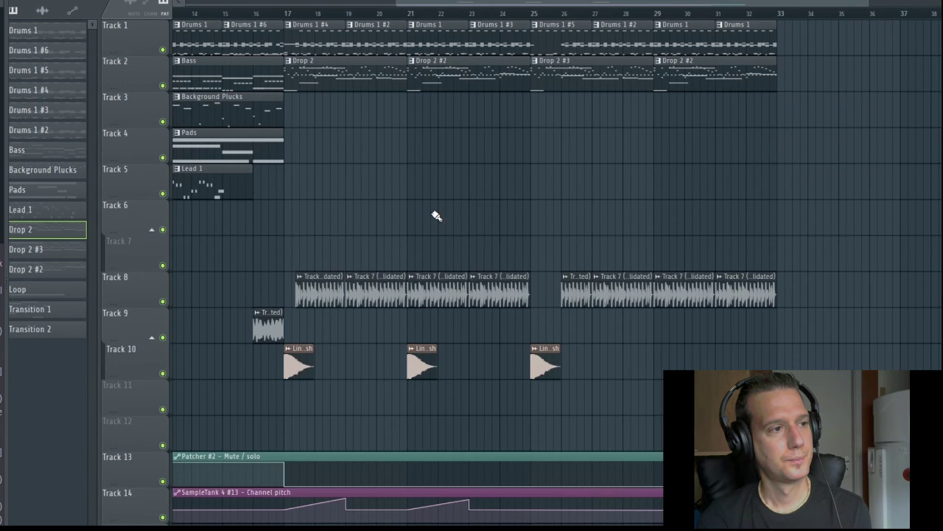
Step: Audition the SampleTank 4 #11 channel of Drop 2 in solo and check its loaded instrument
{"action": "key", "text": "F6"}
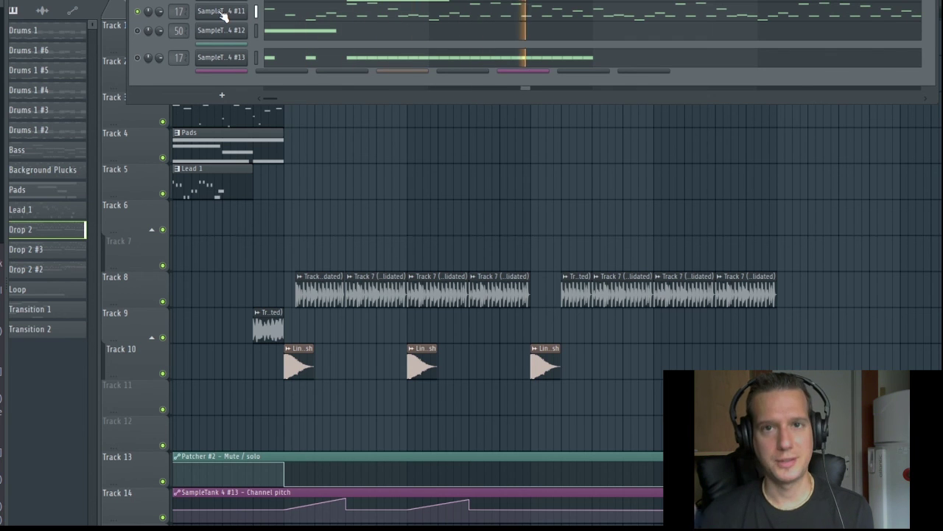
{"action": "key", "text": "space"}
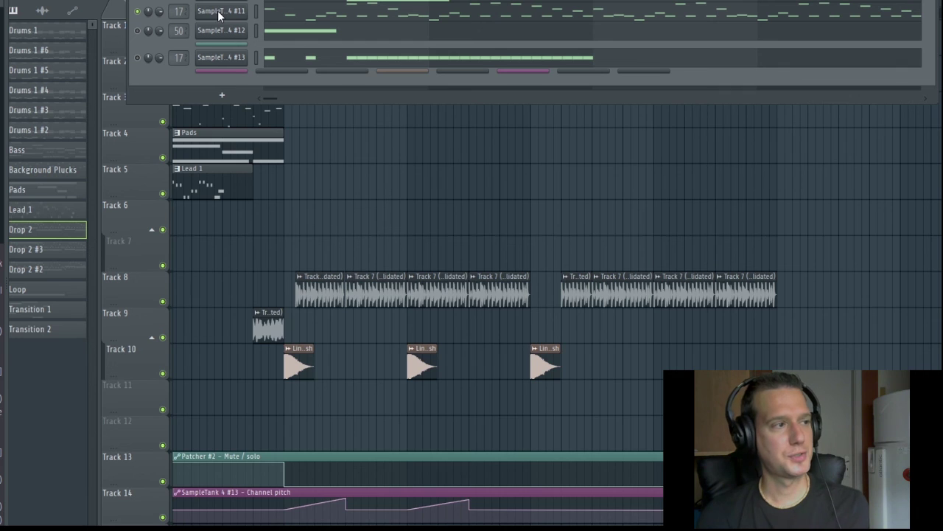
{"action": "left_click", "coordinate": [217, 11]}
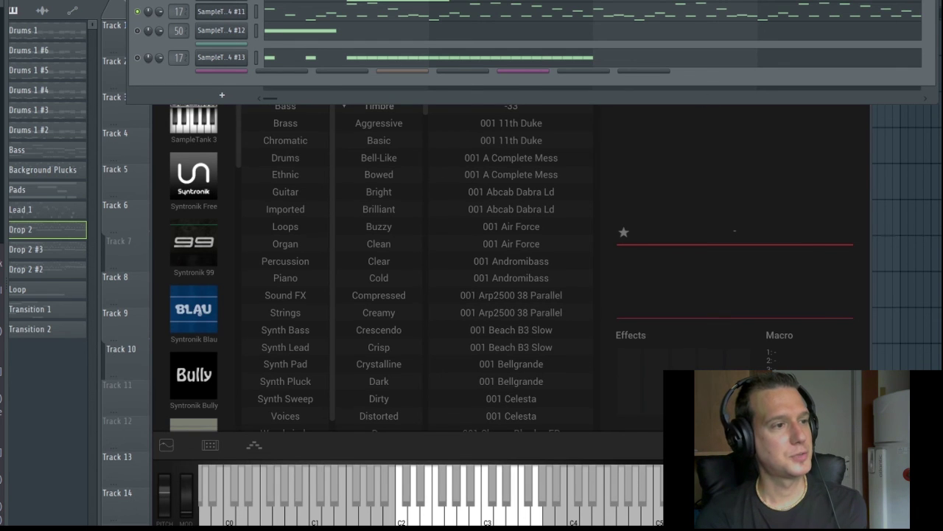
{"action": "key", "text": "F6"}
{"action": "left_click", "coordinate": [171, 446]}
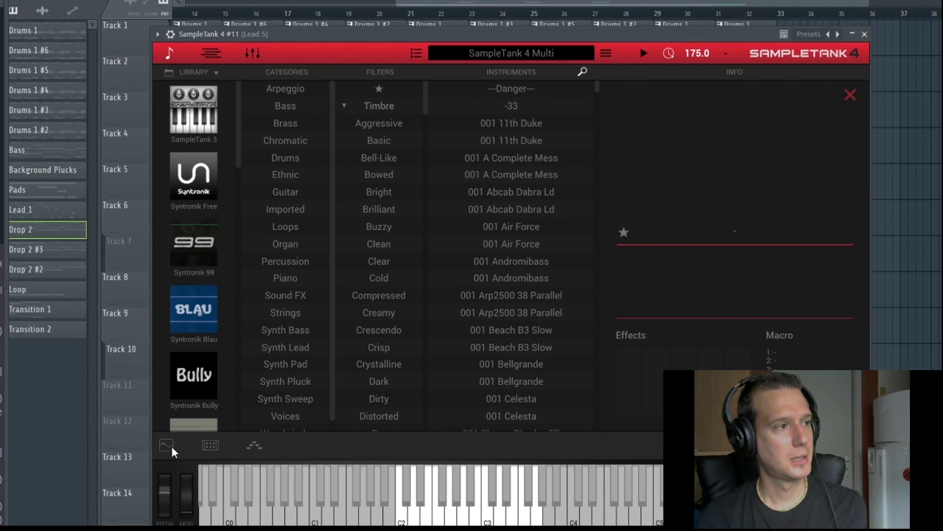
{"action": "left_click", "coordinate": [171, 446]}
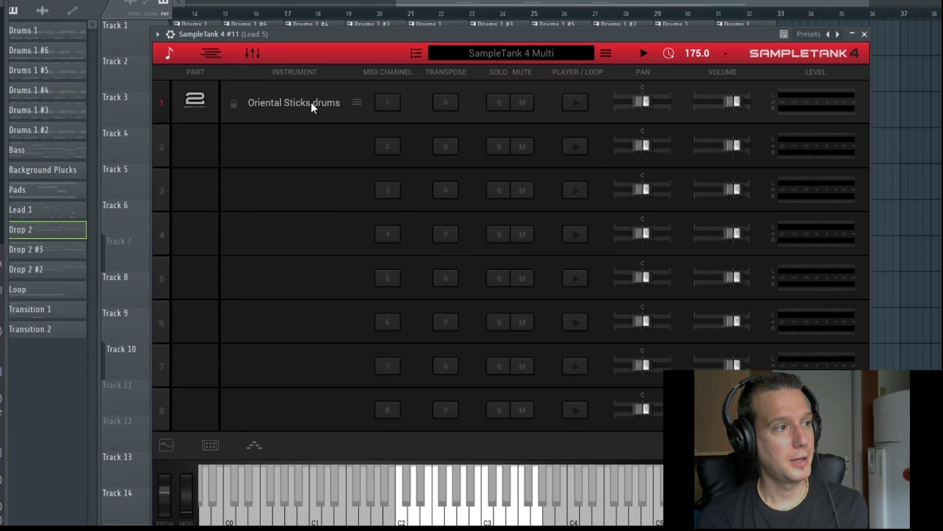
Step: Inspect the effects rack of SampleTank 4 #11 and close the plugin
{"action": "left_click", "coordinate": [209, 446]}
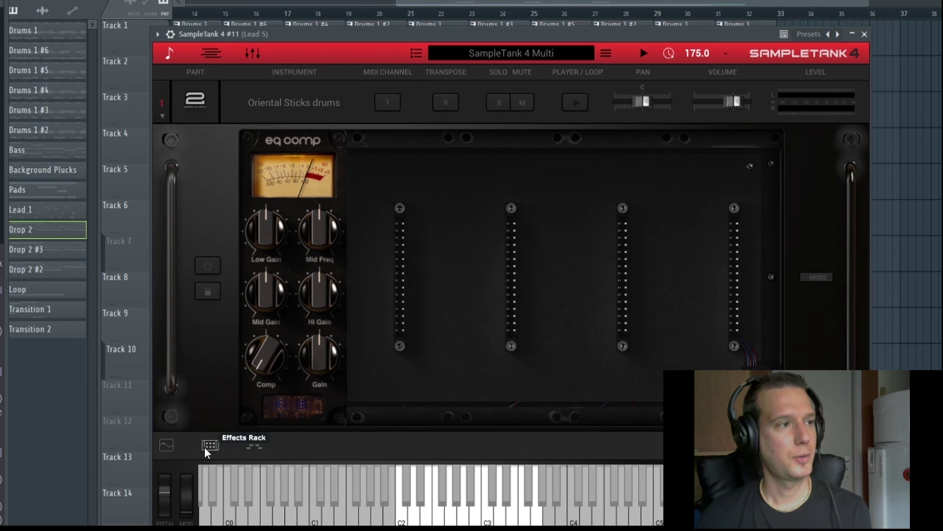
{"action": "left_click", "coordinate": [209, 446]}
{"action": "key", "text": "Escape"}
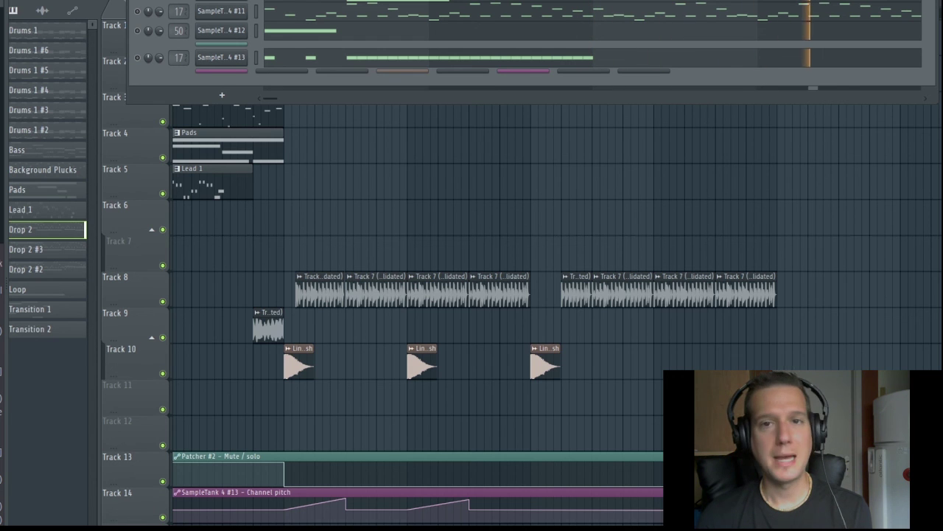
Step: Inspect the instrument in Patcher #6's SampleTank 4 module and play its bass sound
{"action": "left_click", "coordinate": [224, 3]}
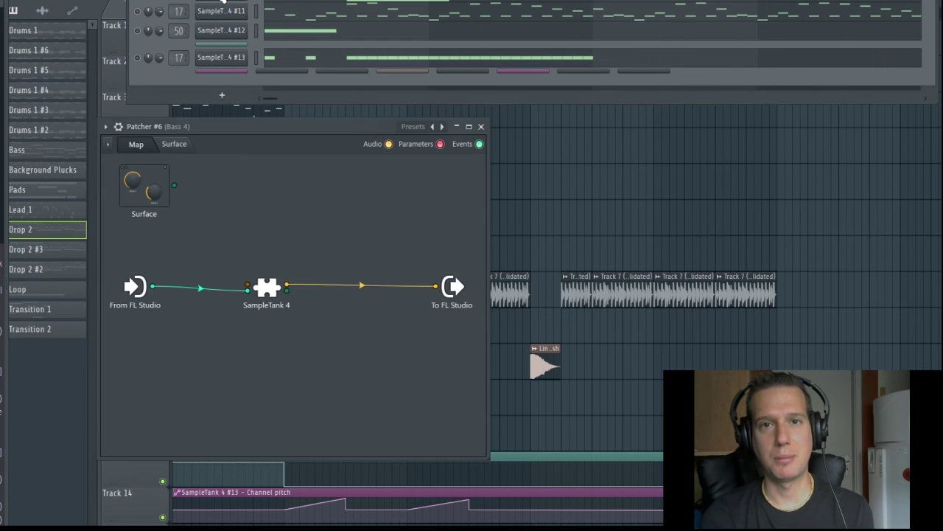
{"action": "double_click", "coordinate": [267, 289]}
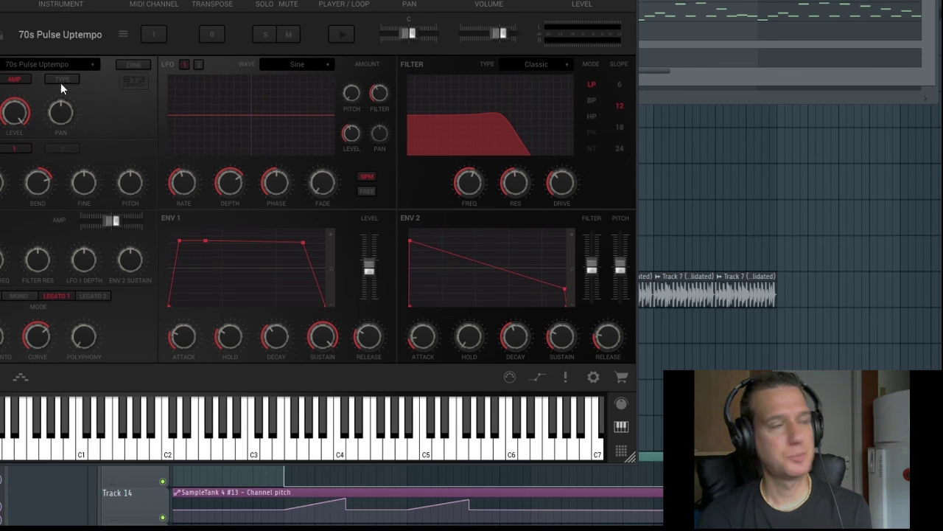
{"action": "key", "text": "space"}
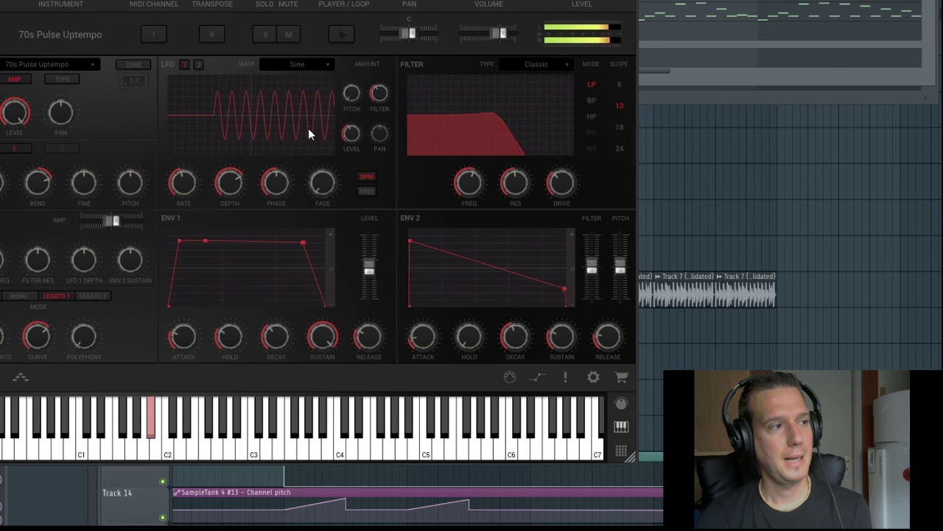